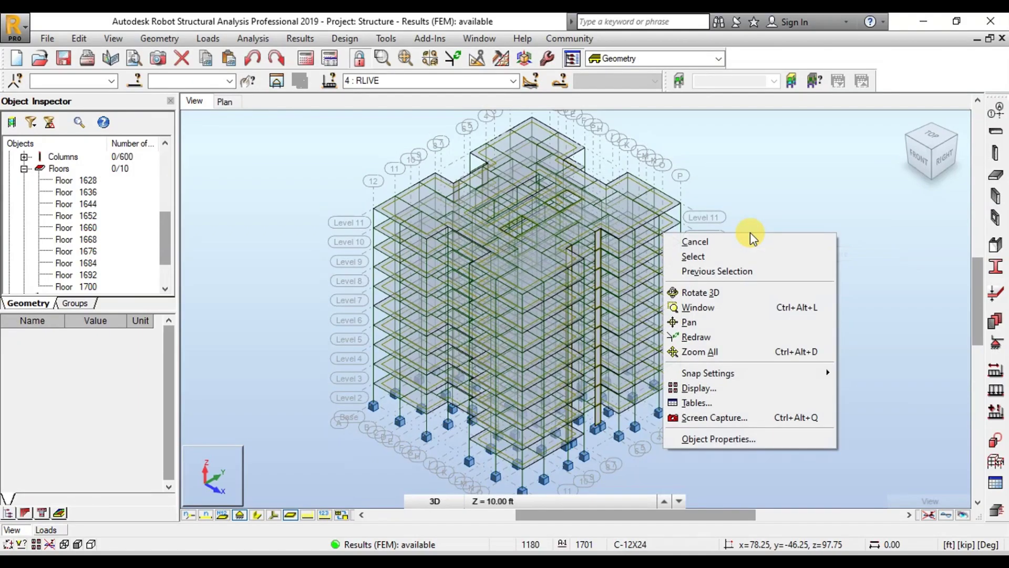
Show the Reactions results table instead of the Loads table and go to the reaction sums for each load case
{"action": "left_click", "coordinate": [732, 406]}
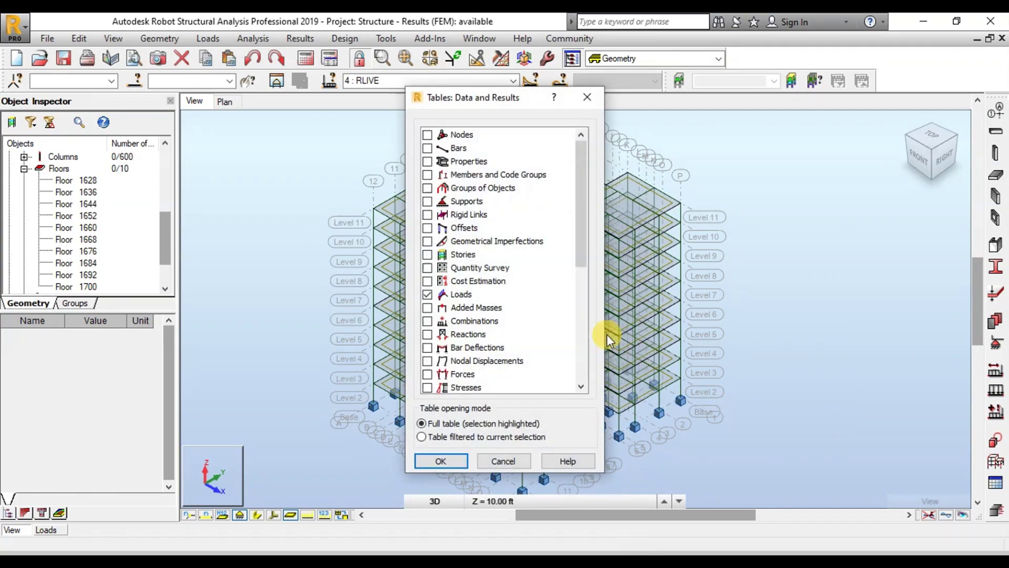
{"action": "left_click", "coordinate": [427, 293]}
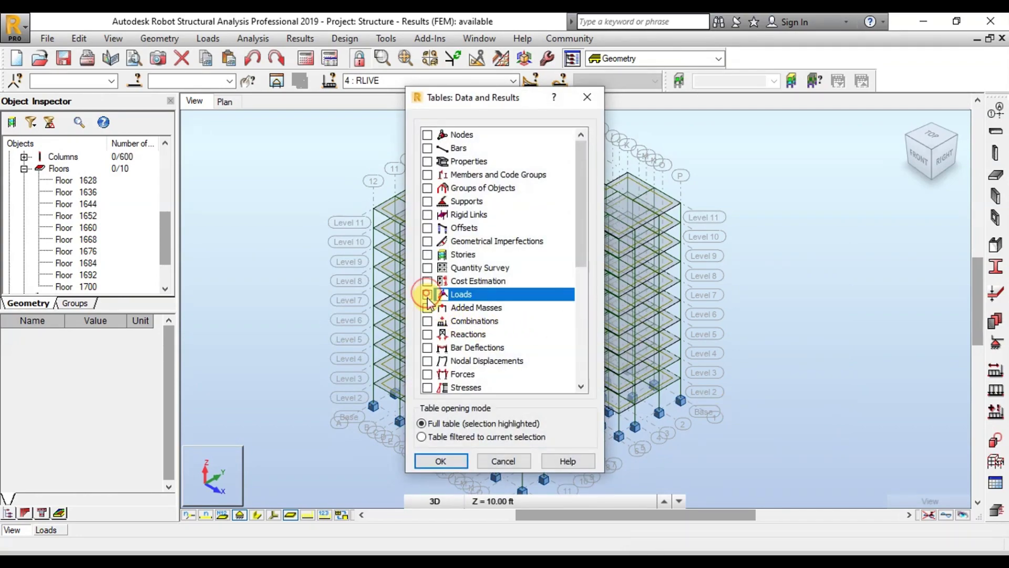
{"action": "left_click", "coordinate": [428, 334]}
{"action": "left_click", "coordinate": [444, 459]}
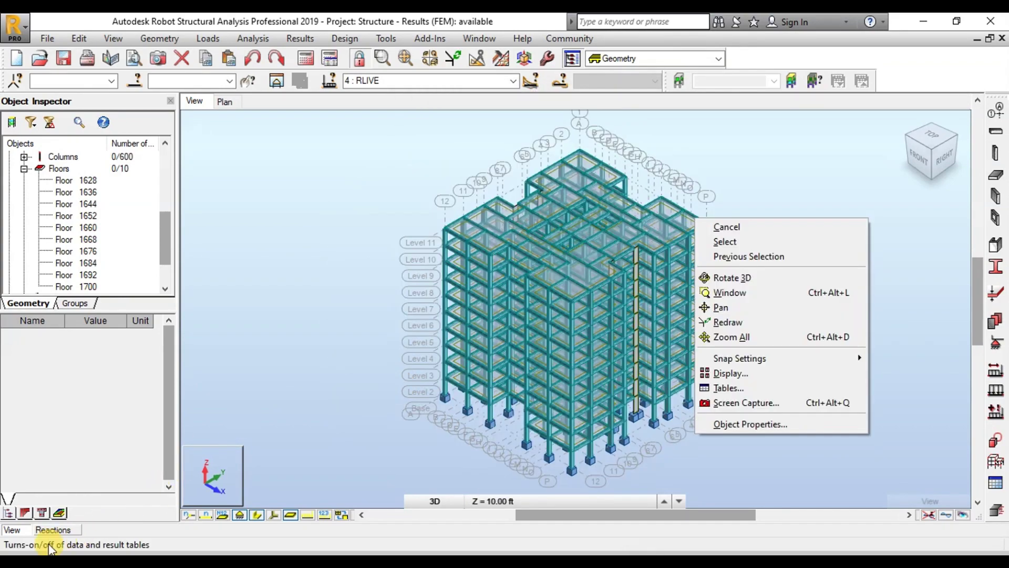
{"action": "left_click", "coordinate": [56, 531]}
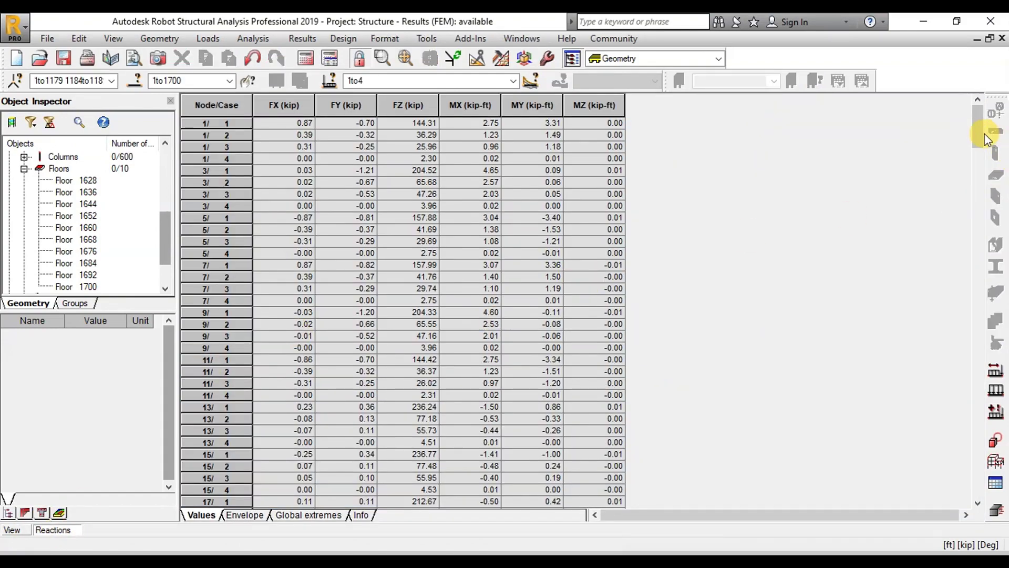
{"action": "left_click_drag", "start_coordinate": [981, 138], "coordinate": [959, 499]}
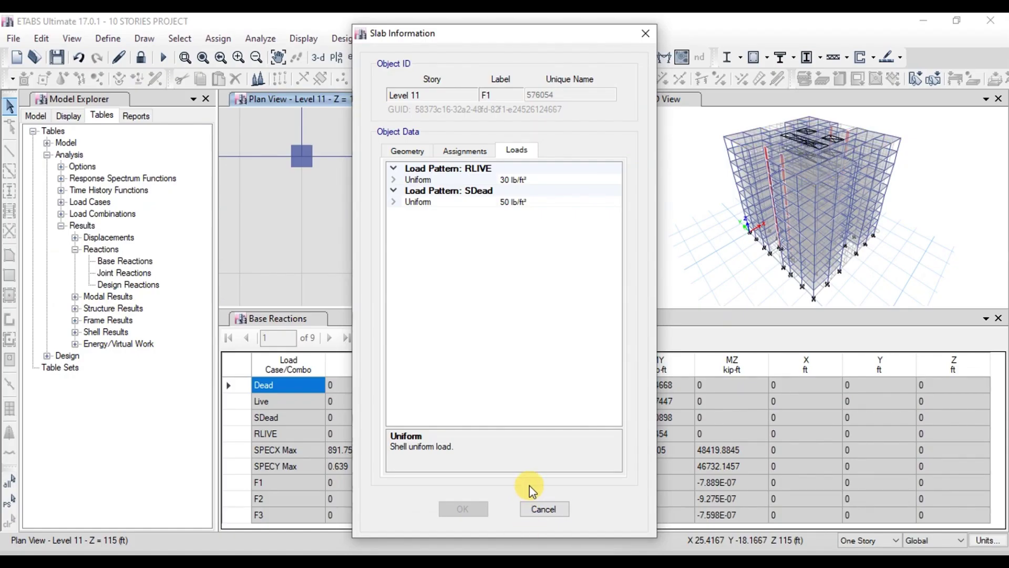
In ETABS, close the slab information and compare the base reactions per load case with the reaction sums in Robot
{"action": "left_click", "coordinate": [544, 509]}
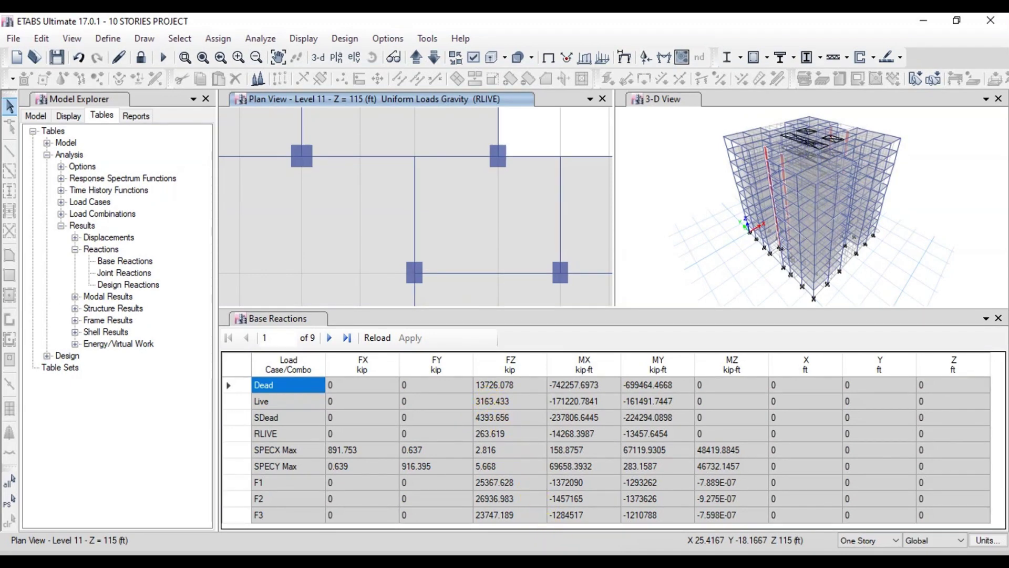
{"action": "key", "text": "alt+Tab"}
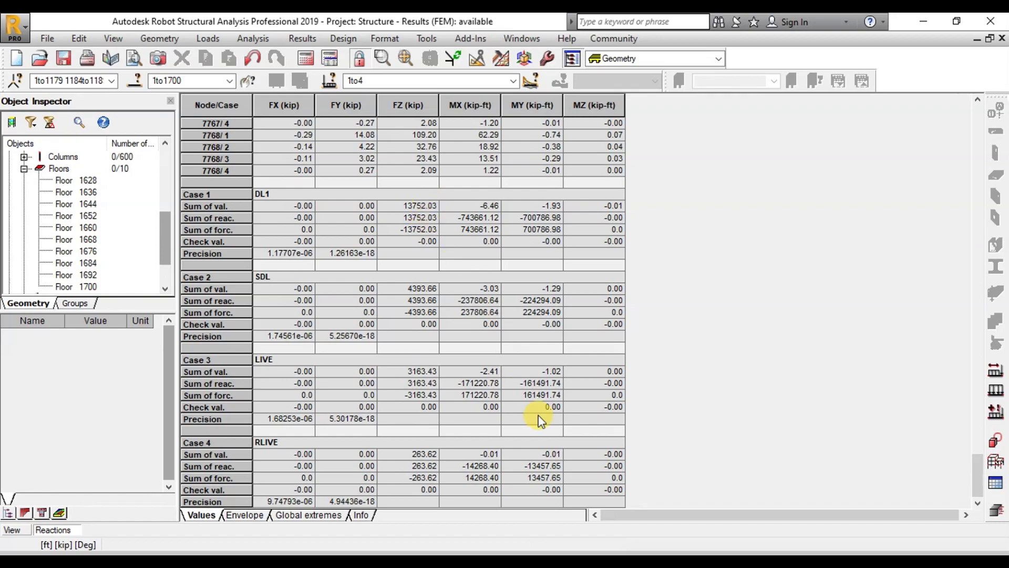
{"action": "key", "text": "alt+Tab"}
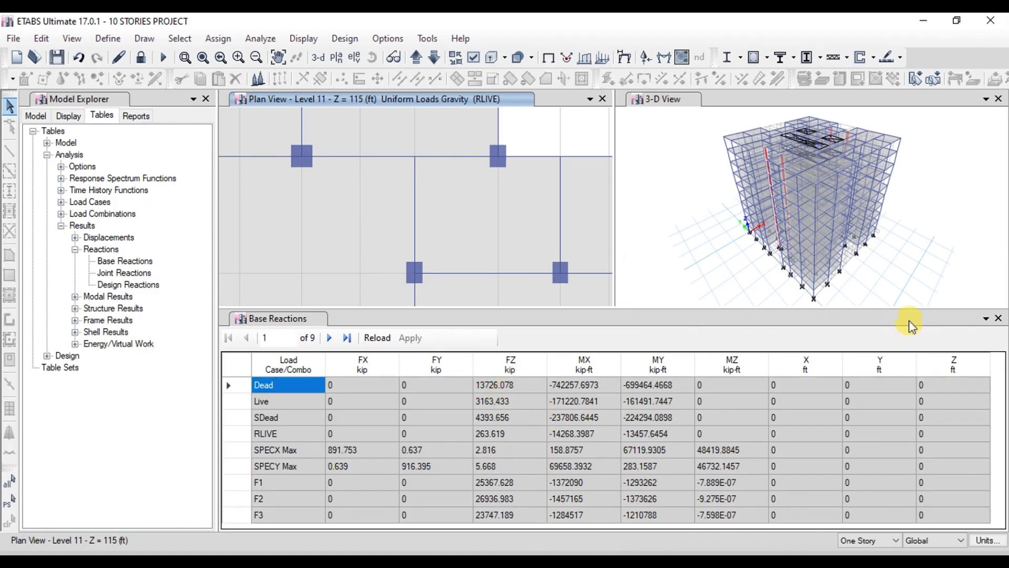
Close the Base Reactions table and unlock the model, accepting deletion of the analysis results
{"action": "left_click", "coordinate": [997, 318]}
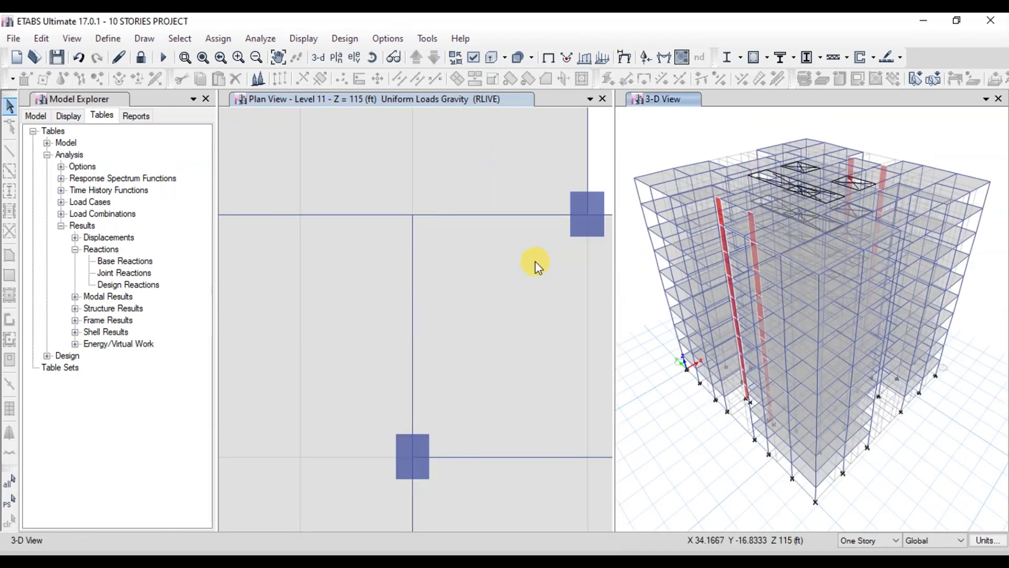
{"action": "left_click", "coordinate": [143, 57]}
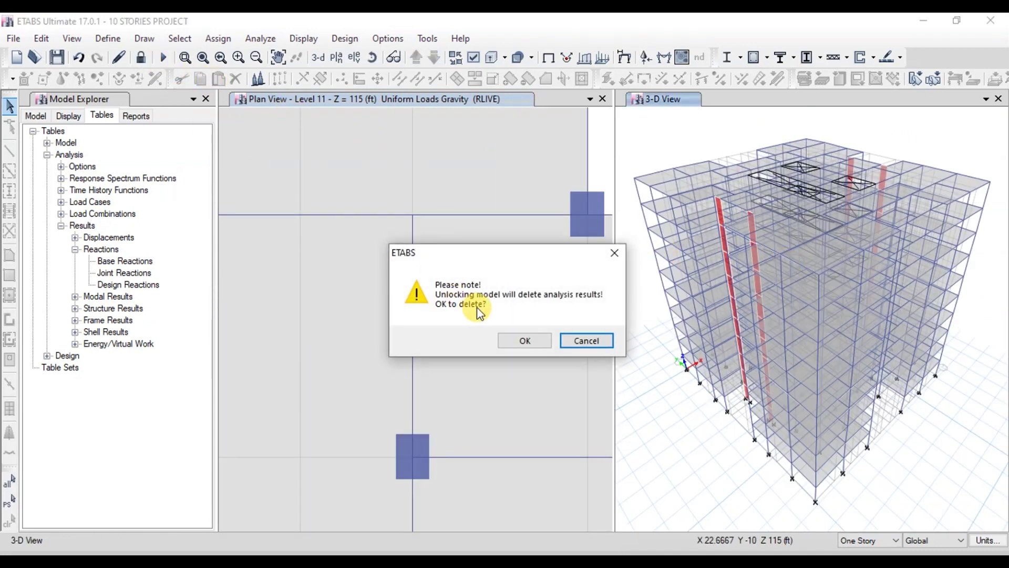
{"action": "left_click", "coordinate": [541, 340]}
Select all frames that have the B-9X24 section property
{"action": "scroll", "coordinate": [532, 305], "scroll_direction": "down", "scroll_amount": 5}
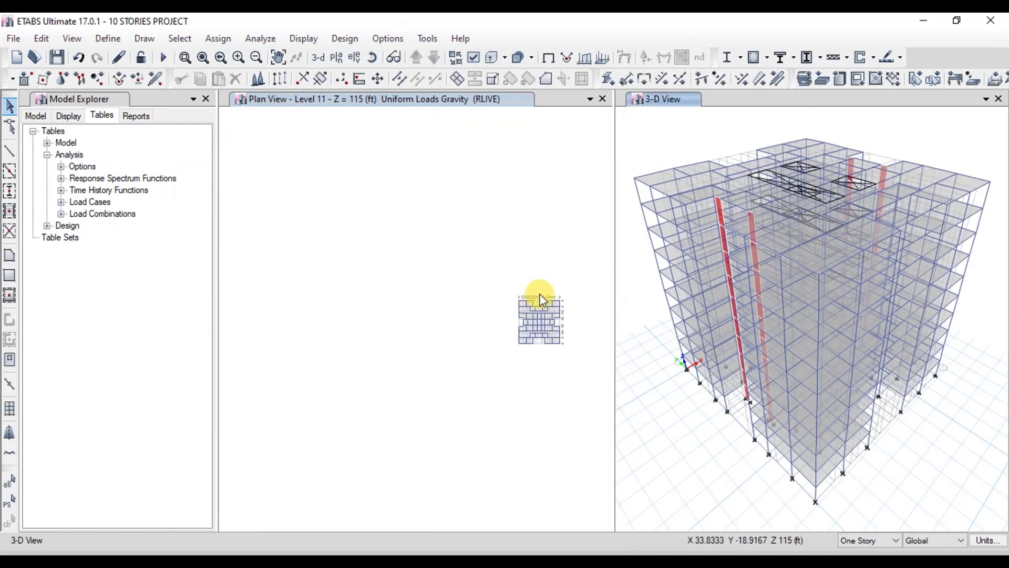
{"action": "scroll", "coordinate": [573, 320], "scroll_direction": "up", "scroll_amount": 4}
{"action": "scroll", "coordinate": [547, 320], "scroll_direction": "down", "scroll_amount": 5}
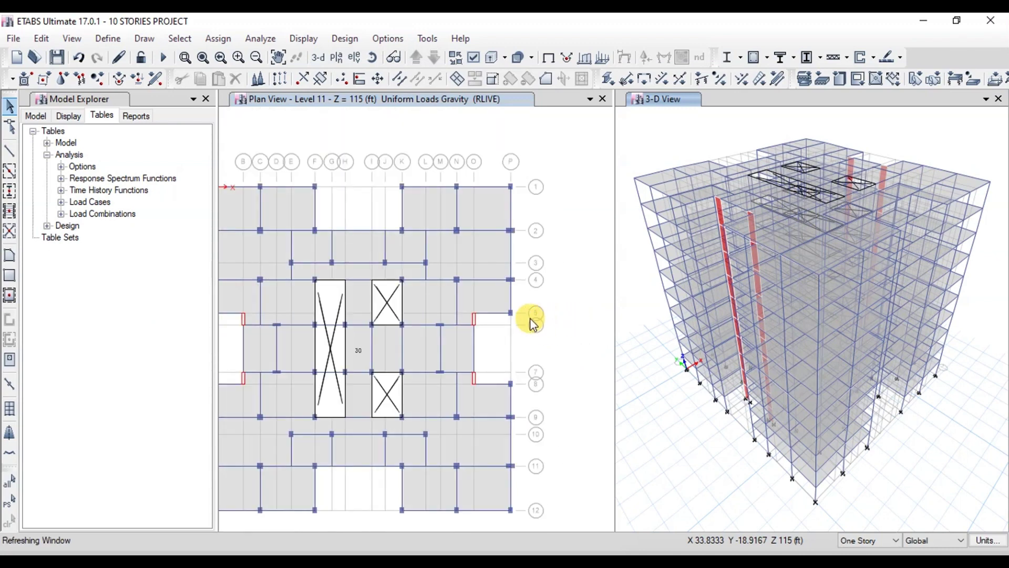
{"action": "left_click", "coordinate": [194, 40]}
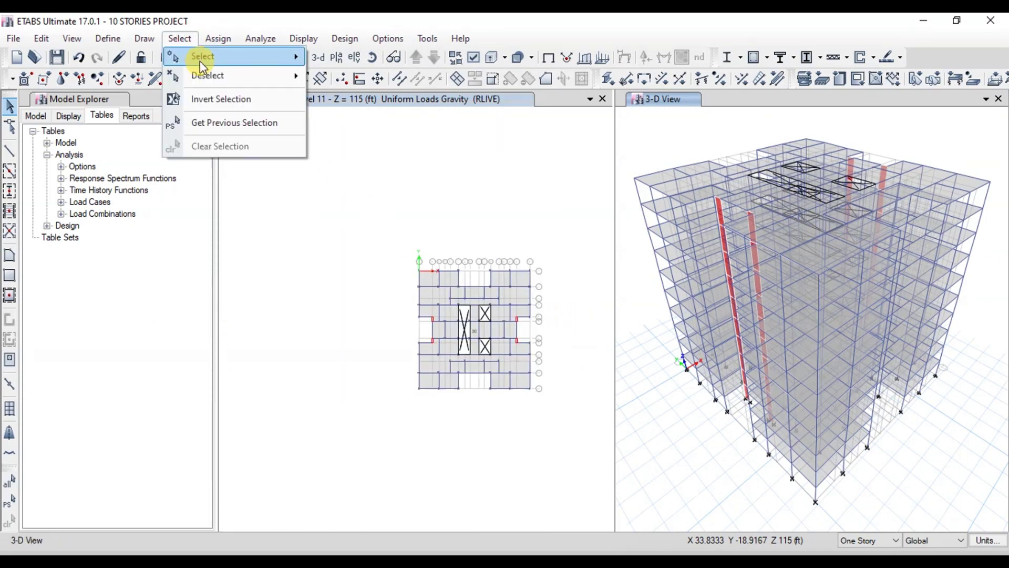
{"action": "mouse_move", "coordinate": [200, 61]}
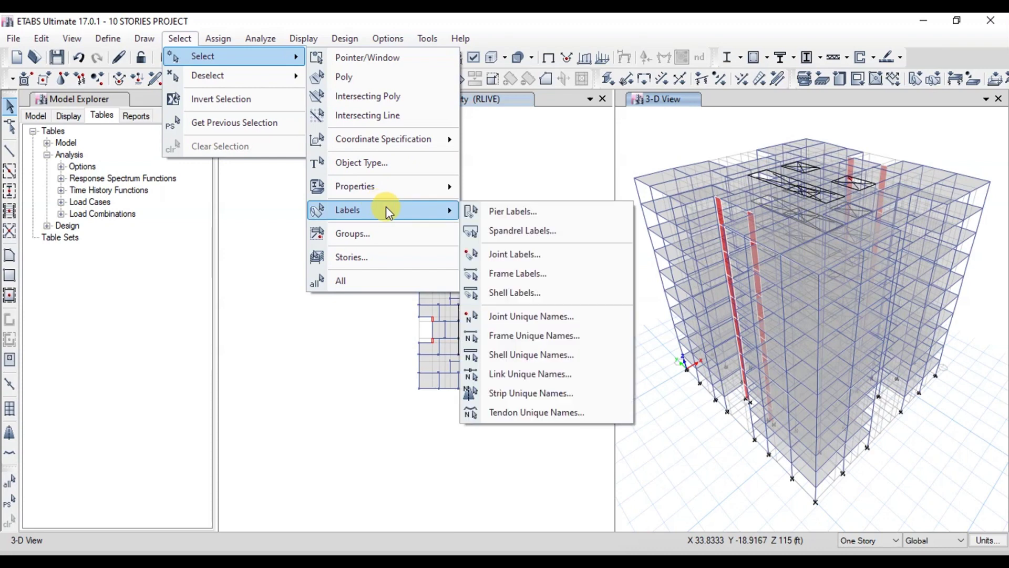
{"action": "mouse_move", "coordinate": [406, 194]}
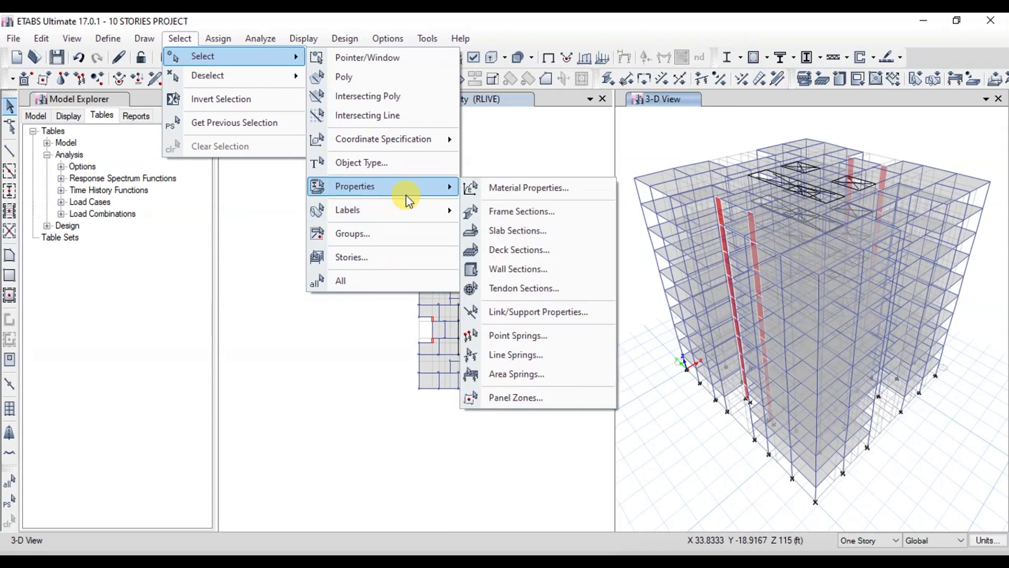
{"action": "left_click", "coordinate": [514, 216]}
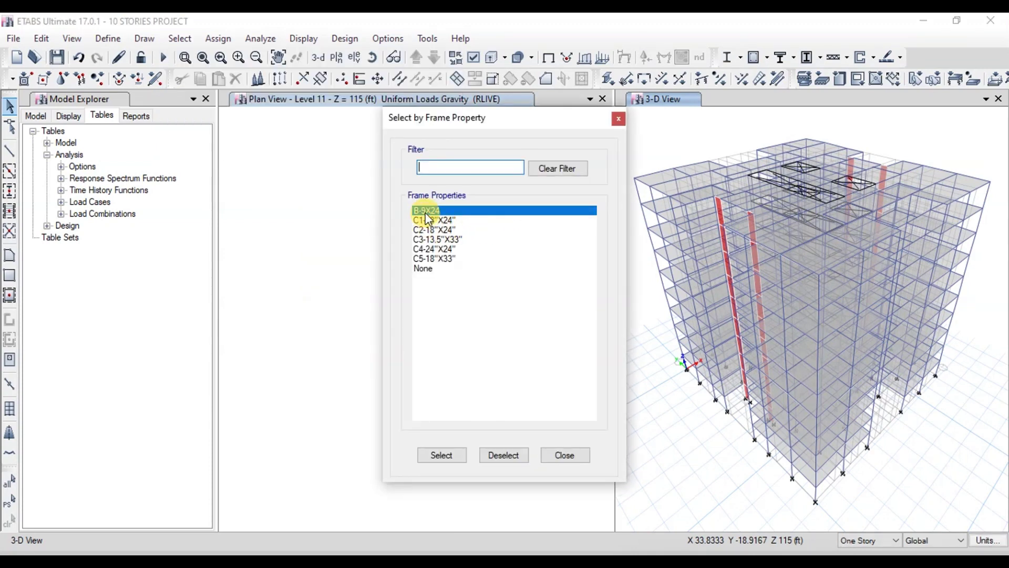
{"action": "left_click", "coordinate": [444, 453]}
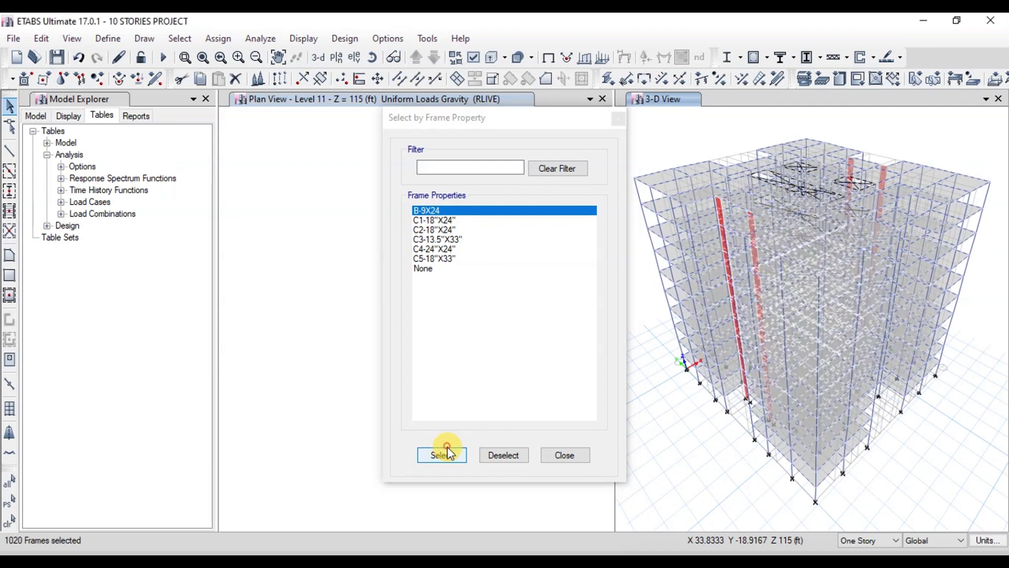
{"action": "left_click", "coordinate": [556, 462]}
Assign end length offsets to the selected beams: automatic from connectivity, rigid-zone factor 0, self weight based on full length
{"action": "left_click", "coordinate": [218, 39]}
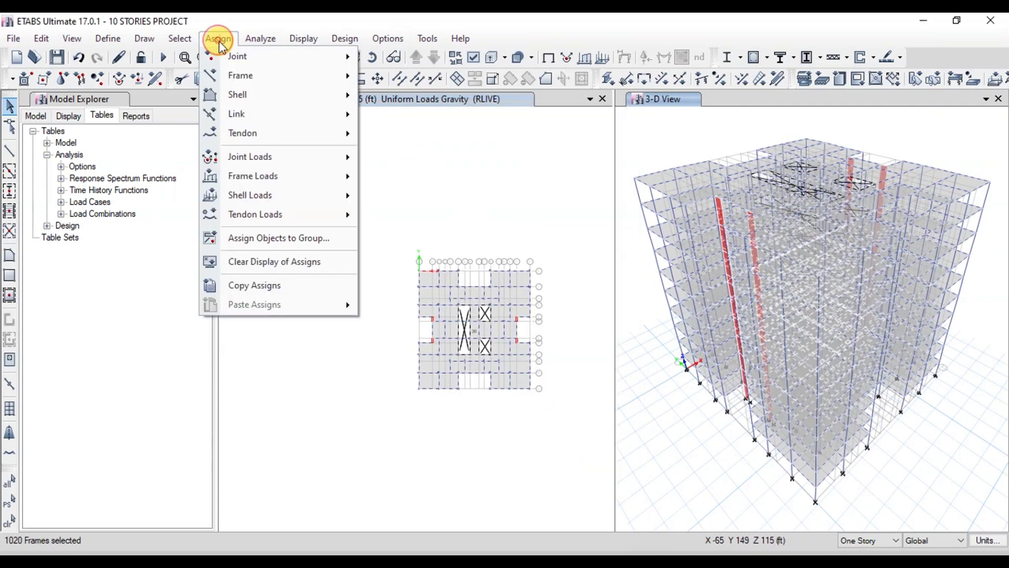
{"action": "mouse_move", "coordinate": [232, 75]}
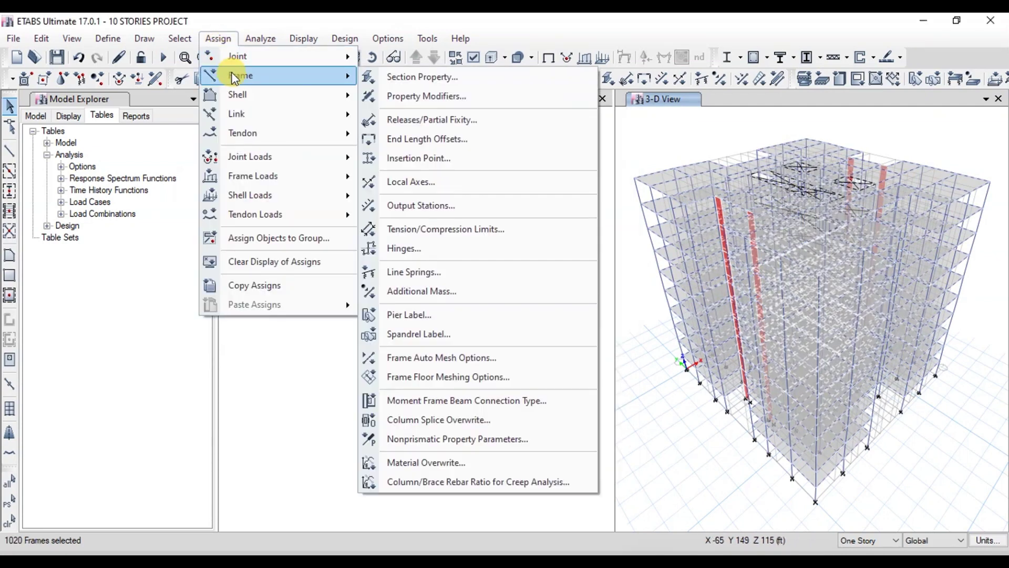
{"action": "left_click", "coordinate": [423, 139]}
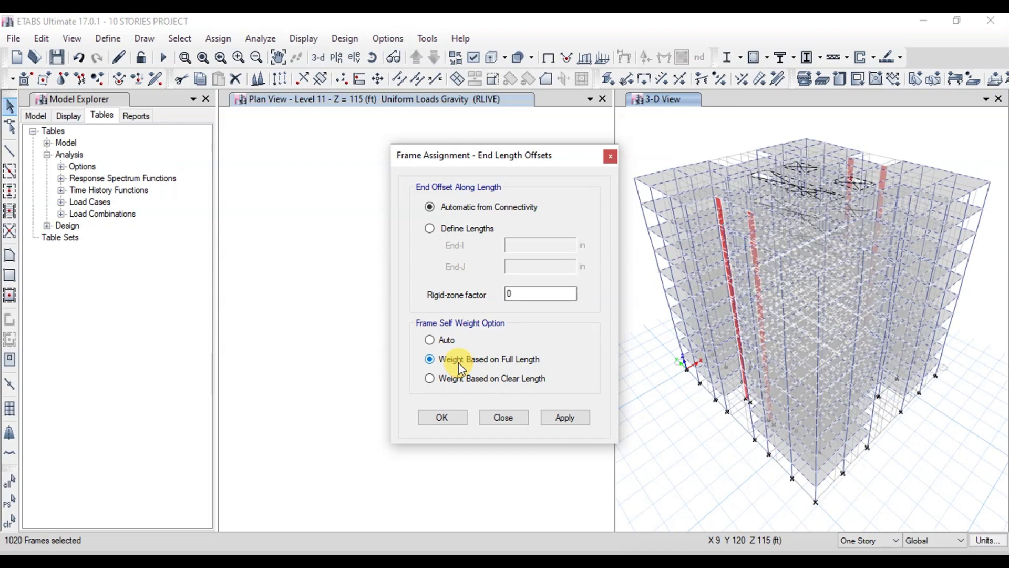
{"action": "left_click", "coordinate": [549, 421]}
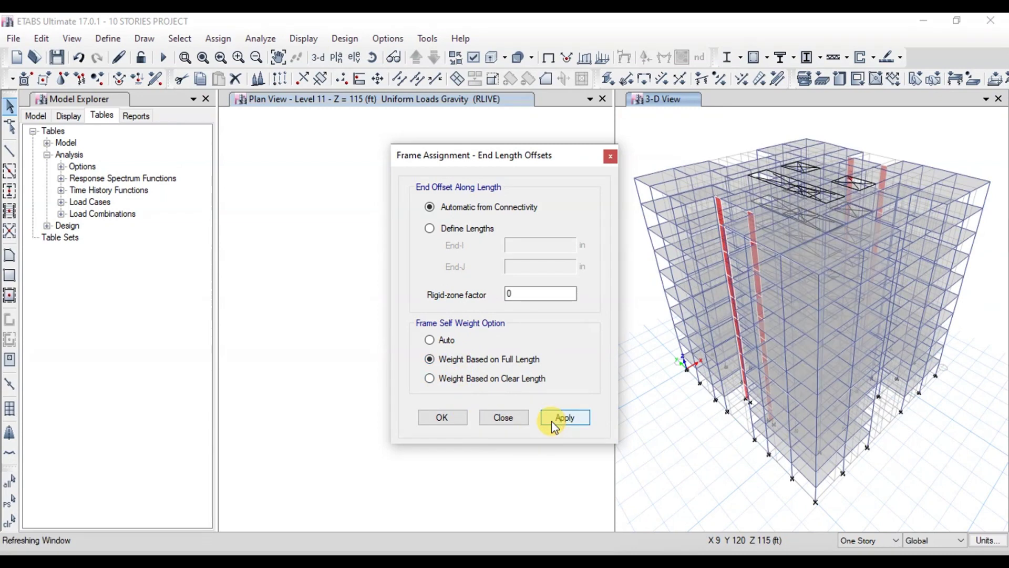
{"action": "left_click", "coordinate": [449, 419]}
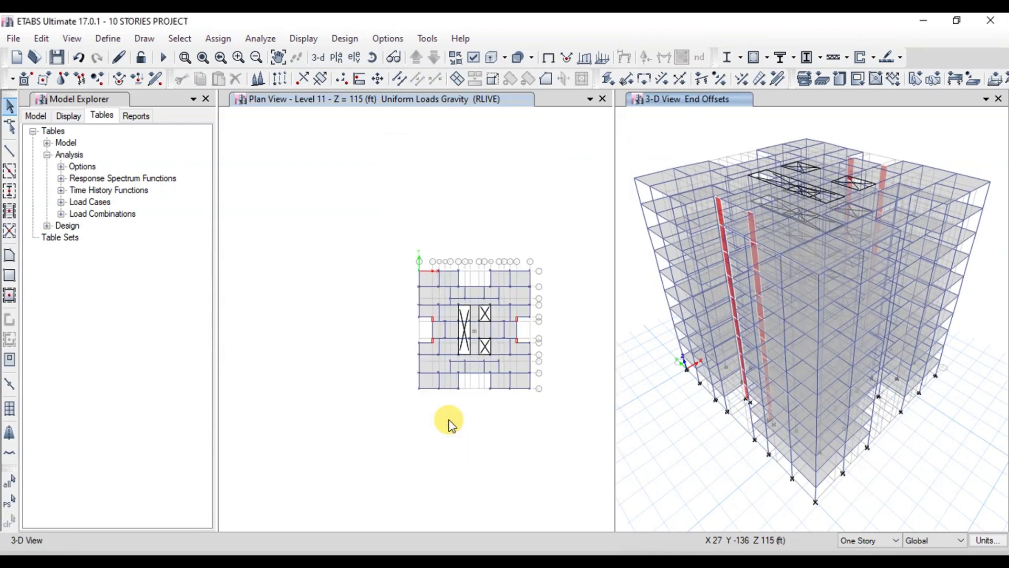
Run the analysis of the unlocked building model with the assigned beam end offsets
{"action": "left_click", "coordinate": [357, 276]}
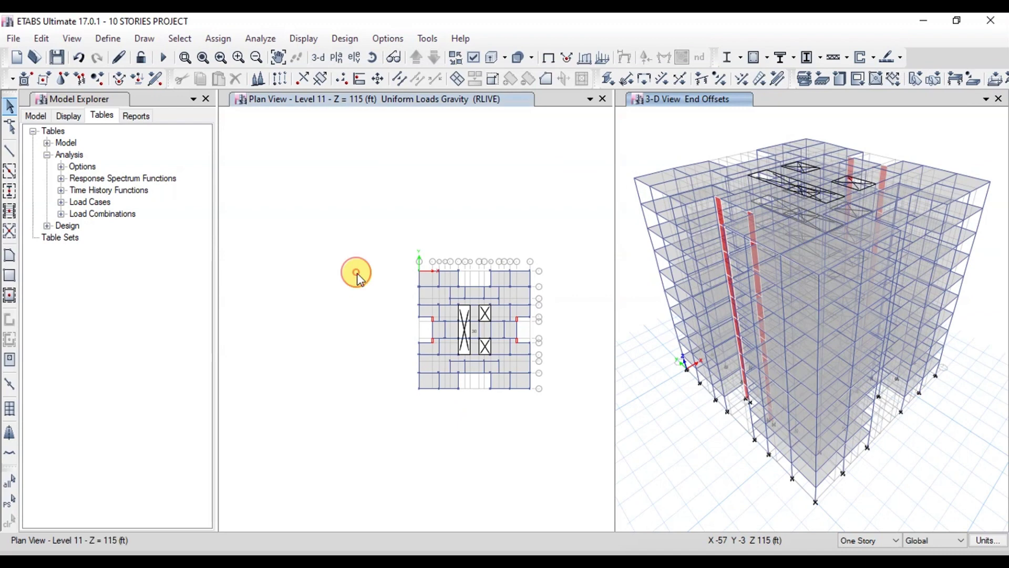
{"action": "left_click", "coordinate": [252, 41]}
{"action": "left_click", "coordinate": [294, 226]}
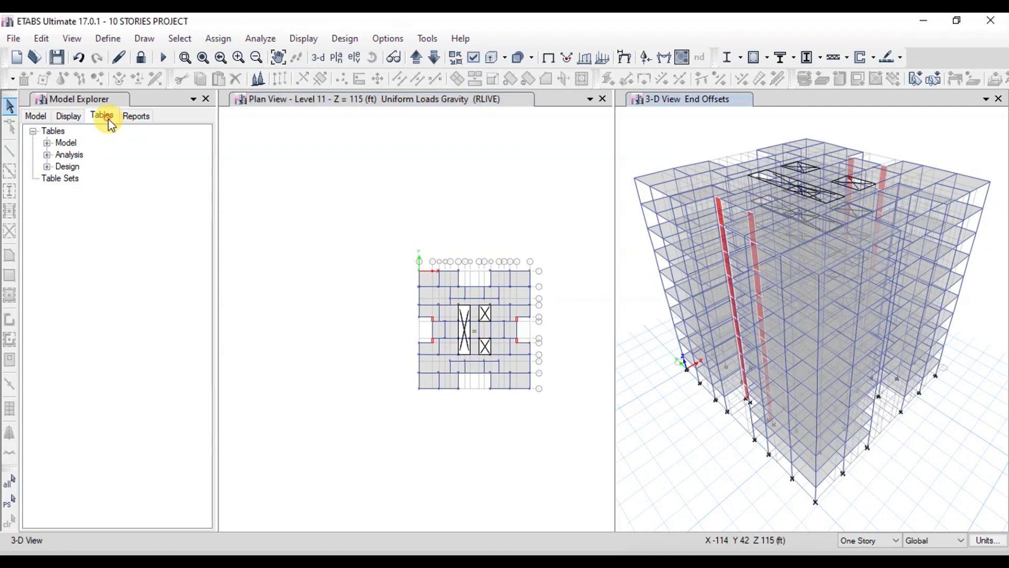
Open the Base Reactions results table and compare the SPECX and SPECY forces with the seismic UBC 97 reactions in Robot
{"action": "left_click", "coordinate": [47, 155]}
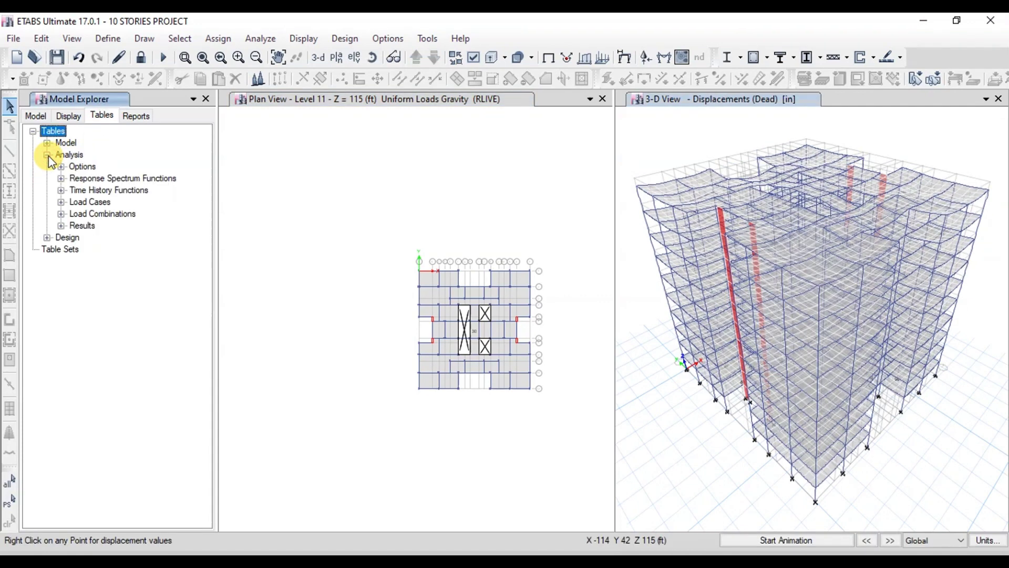
{"action": "left_click", "coordinate": [61, 225]}
{"action": "left_click", "coordinate": [76, 249]}
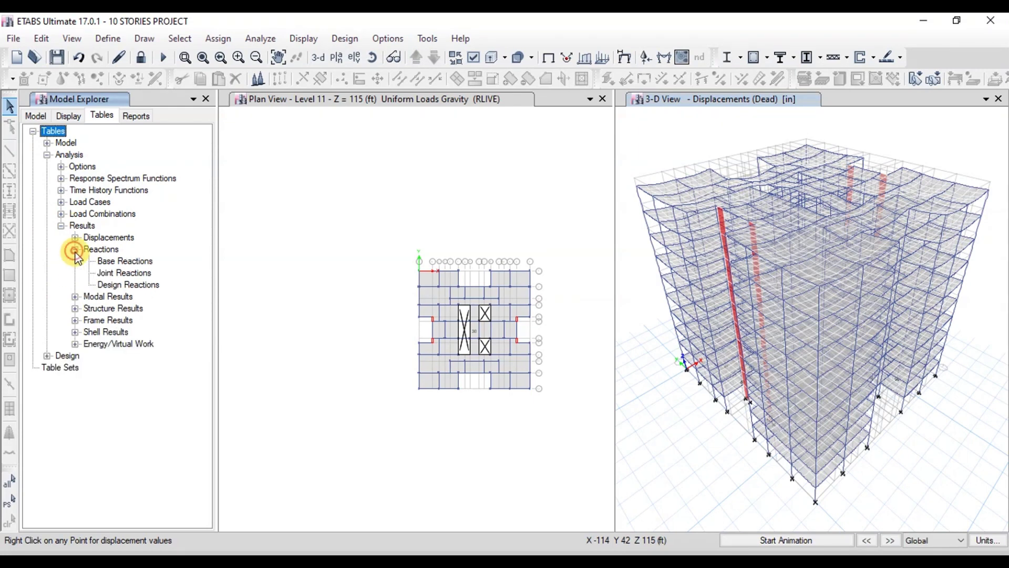
{"action": "left_click", "coordinate": [112, 262]}
{"action": "double_click", "coordinate": [112, 262]}
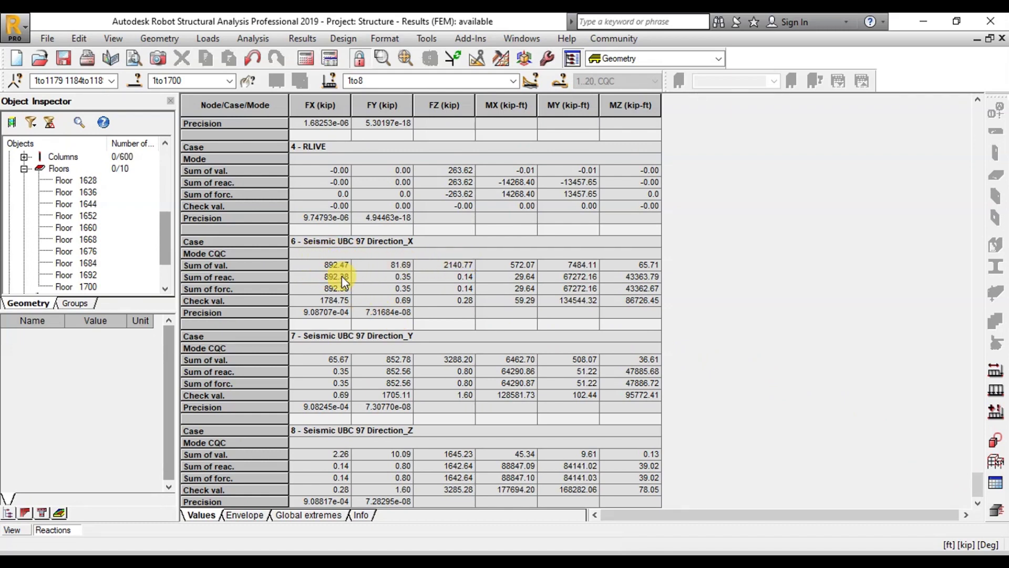
{"action": "key", "text": "alt+Tab"}
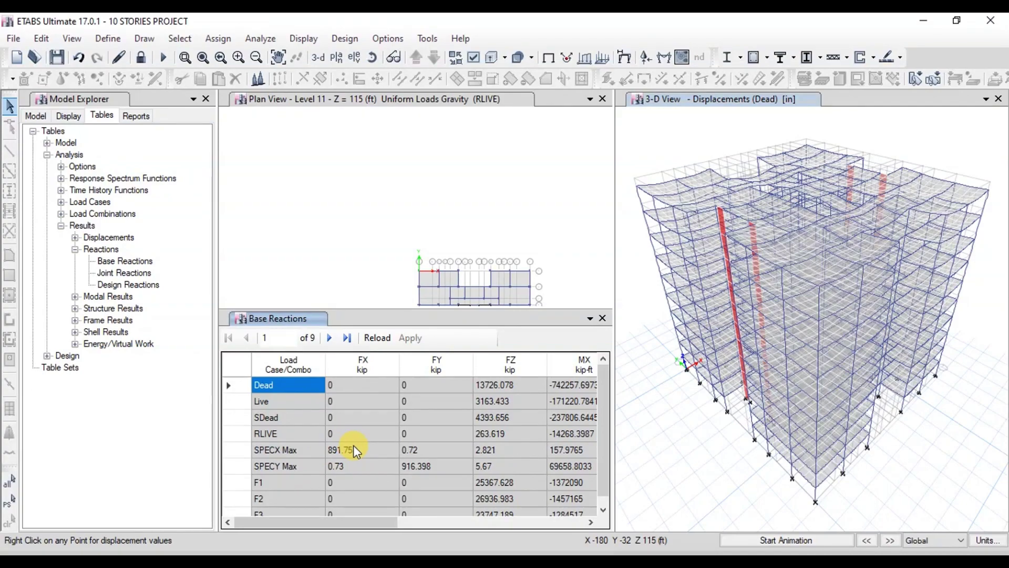
{"action": "key", "text": "alt+Tab"}
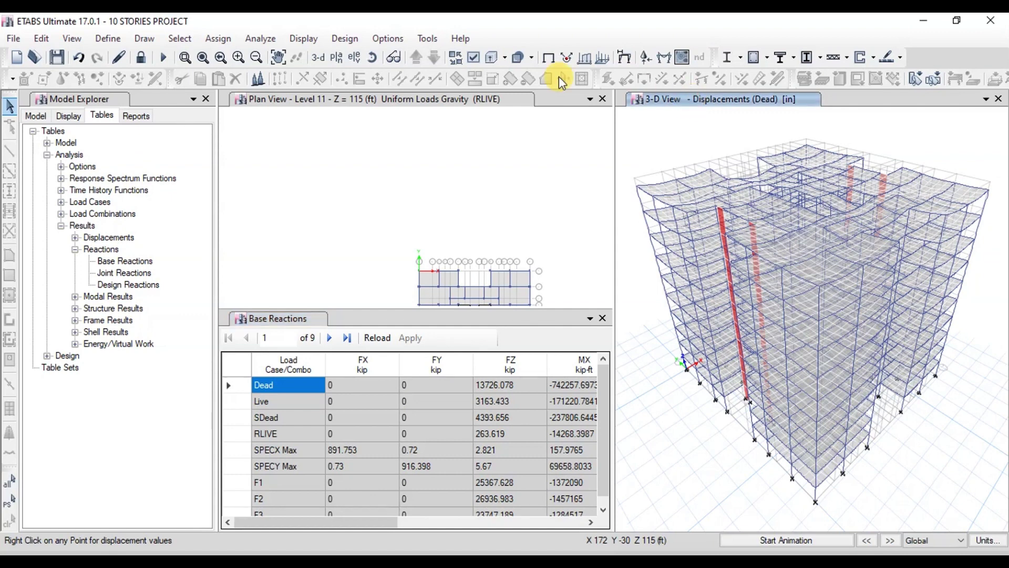
Display the deformed shape for mode number 1 of the Modal case with automatic scaling
{"action": "left_click", "coordinate": [308, 44]}
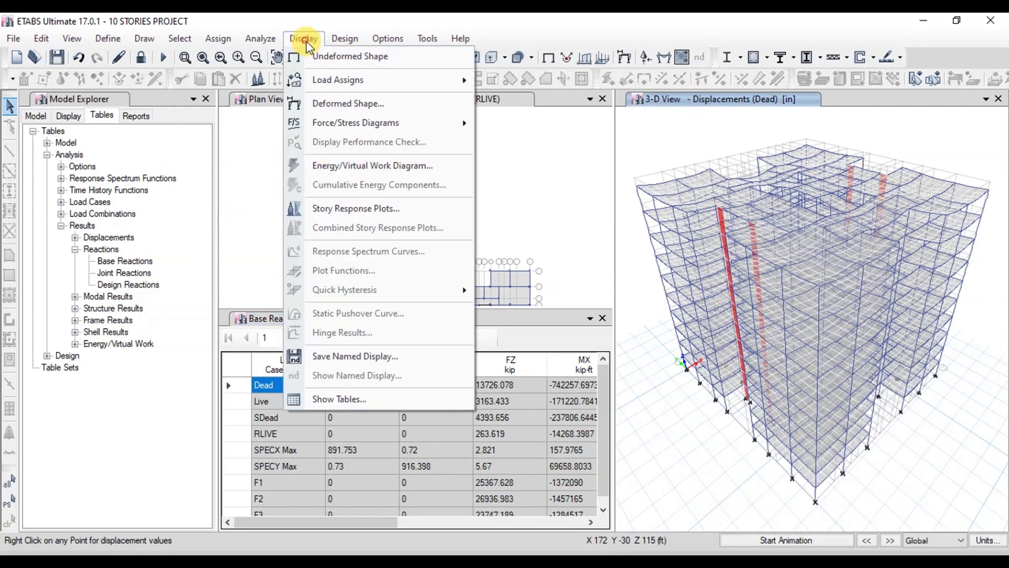
{"action": "left_click", "coordinate": [334, 105]}
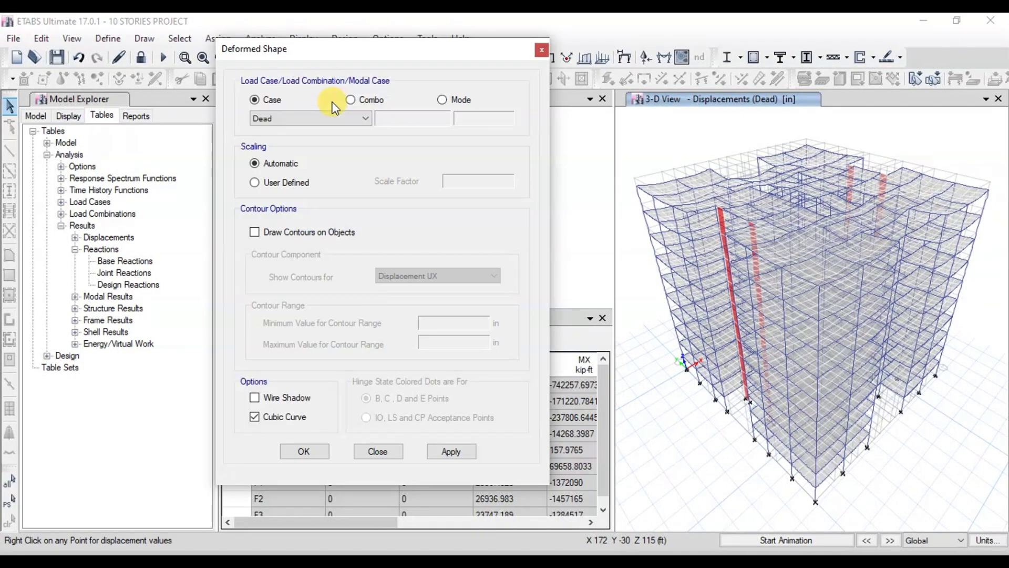
{"action": "left_click", "coordinate": [441, 103]}
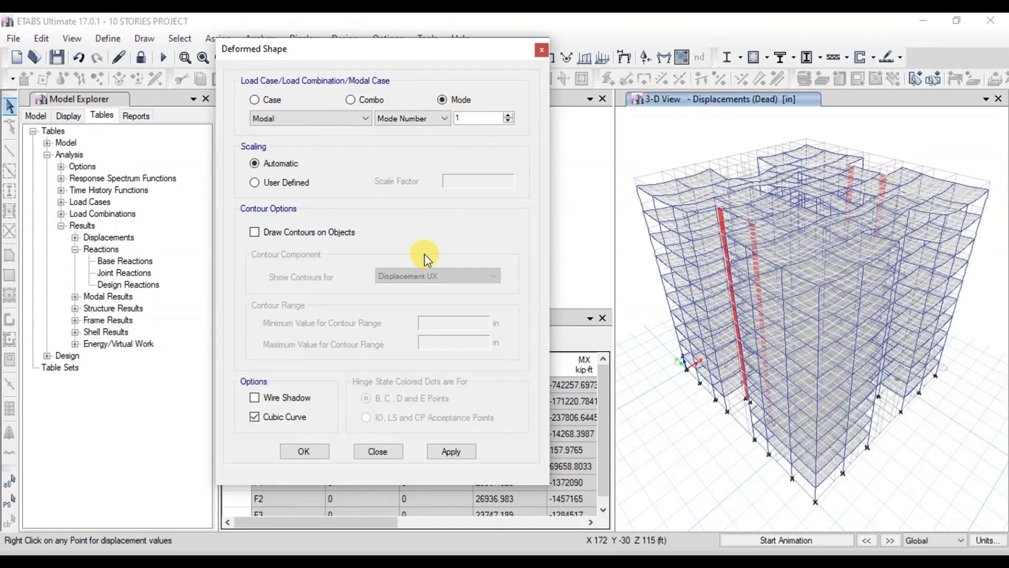
{"action": "left_click", "coordinate": [322, 448]}
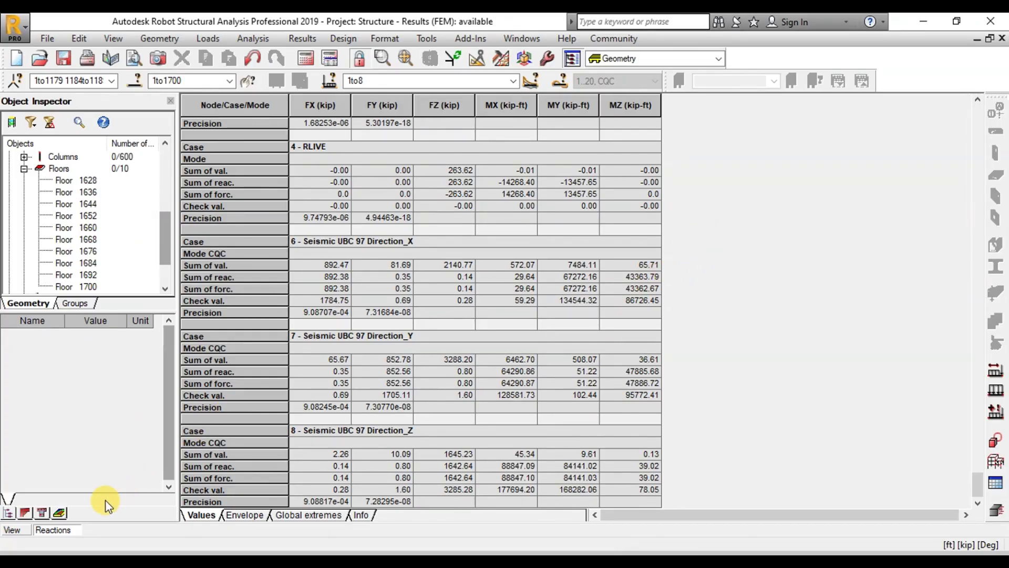
Open the Modal Analysis Results table of the structure in Robot
{"action": "left_click", "coordinate": [14, 530]}
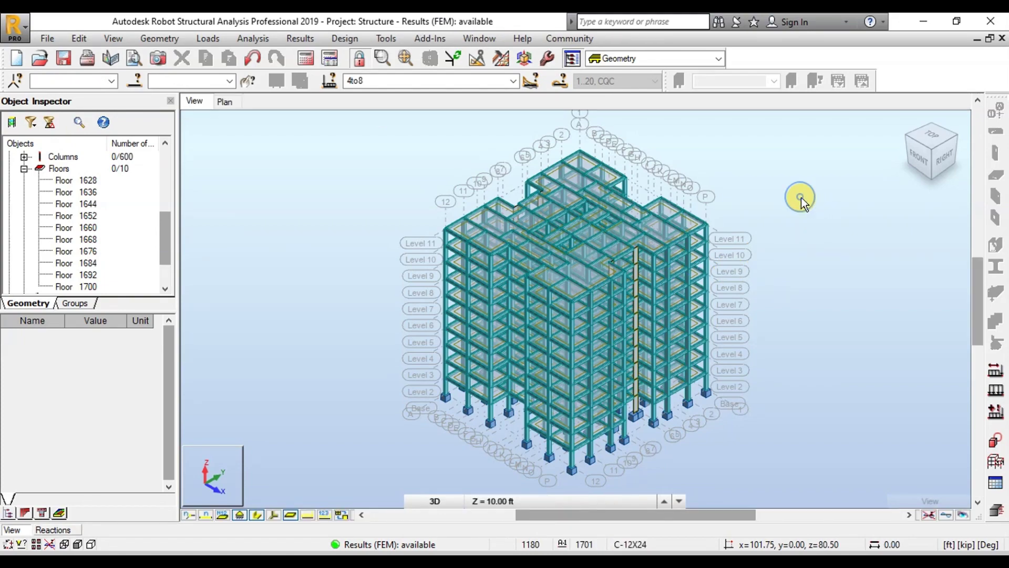
{"action": "right_click", "coordinate": [802, 199]}
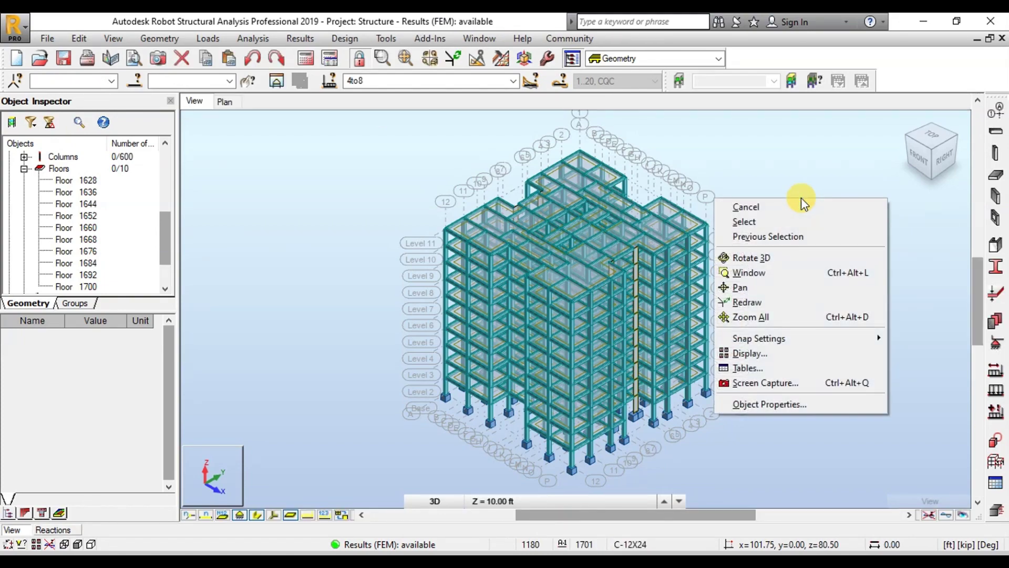
{"action": "left_click", "coordinate": [762, 365]}
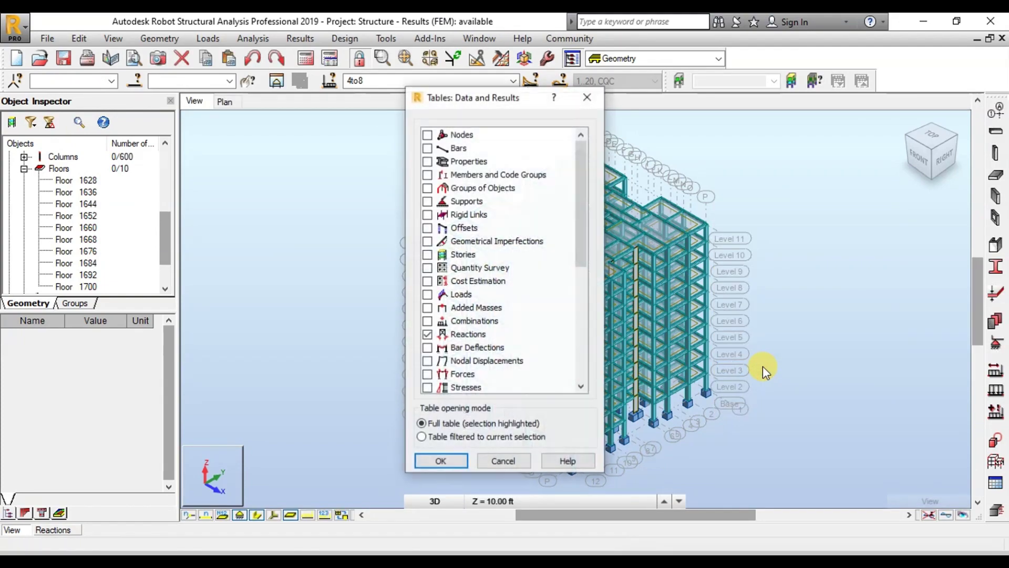
{"action": "left_click_drag", "start_coordinate": [583, 238], "coordinate": [582, 269]}
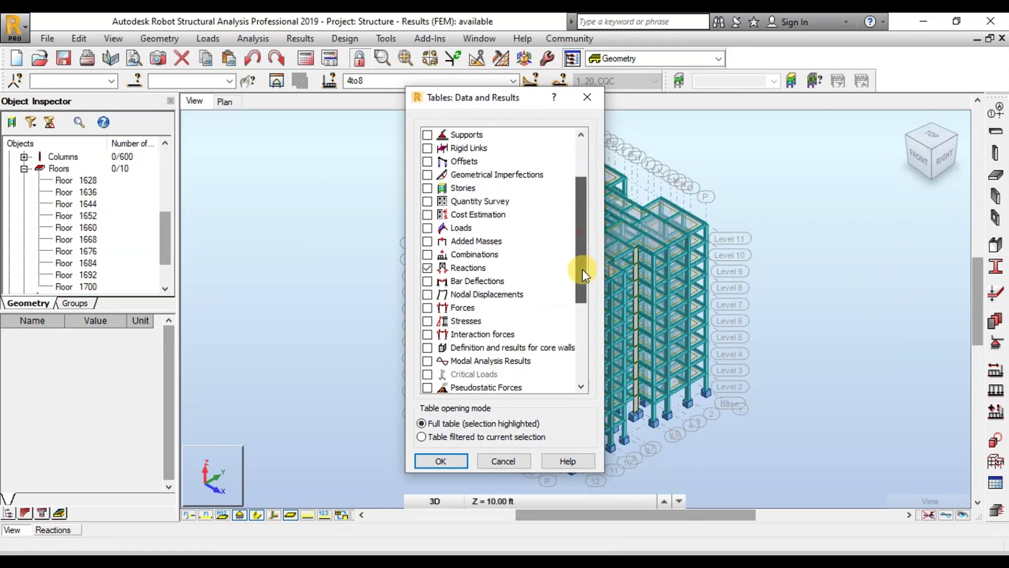
{"action": "left_click", "coordinate": [427, 360]}
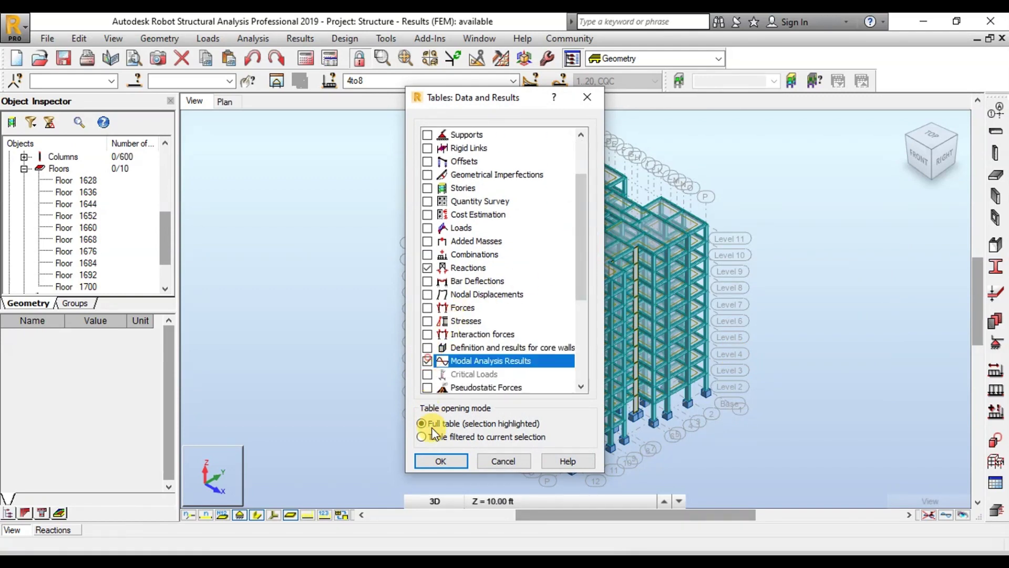
{"action": "left_click", "coordinate": [450, 460]}
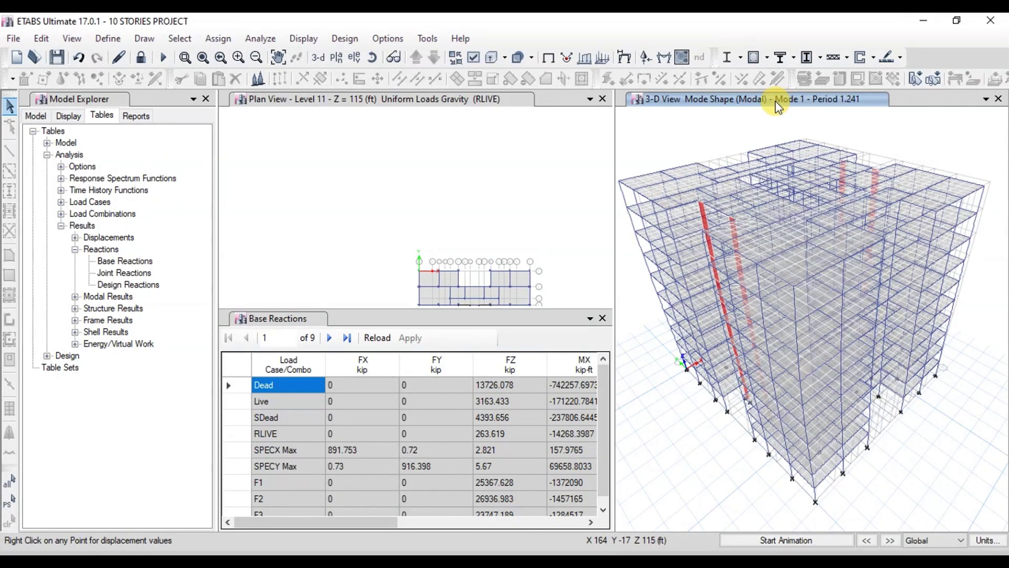
In ETABS, display the deformed shape for mode number 2 of the Modal case
{"action": "left_click", "coordinate": [309, 41]}
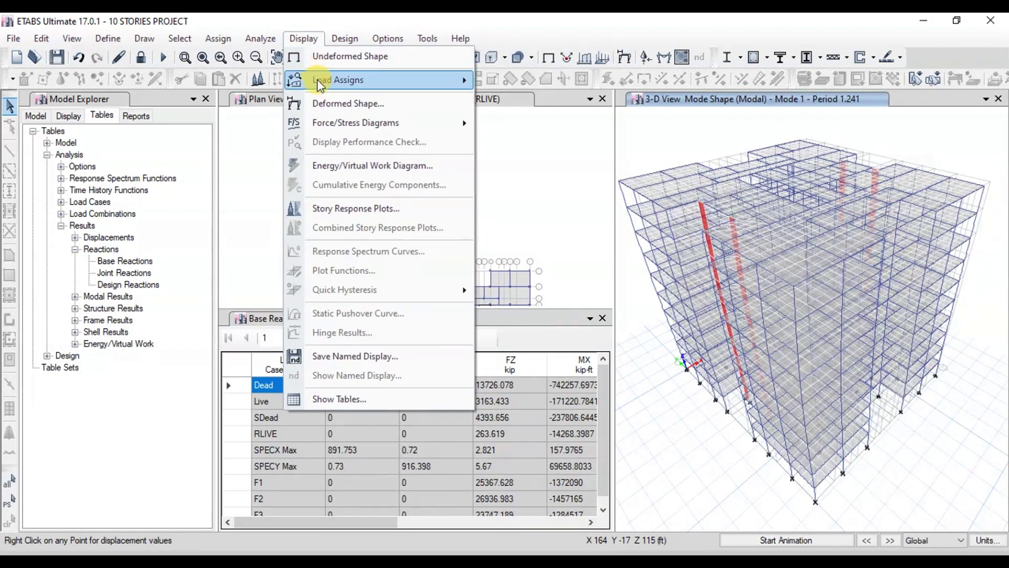
{"action": "left_click", "coordinate": [323, 103]}
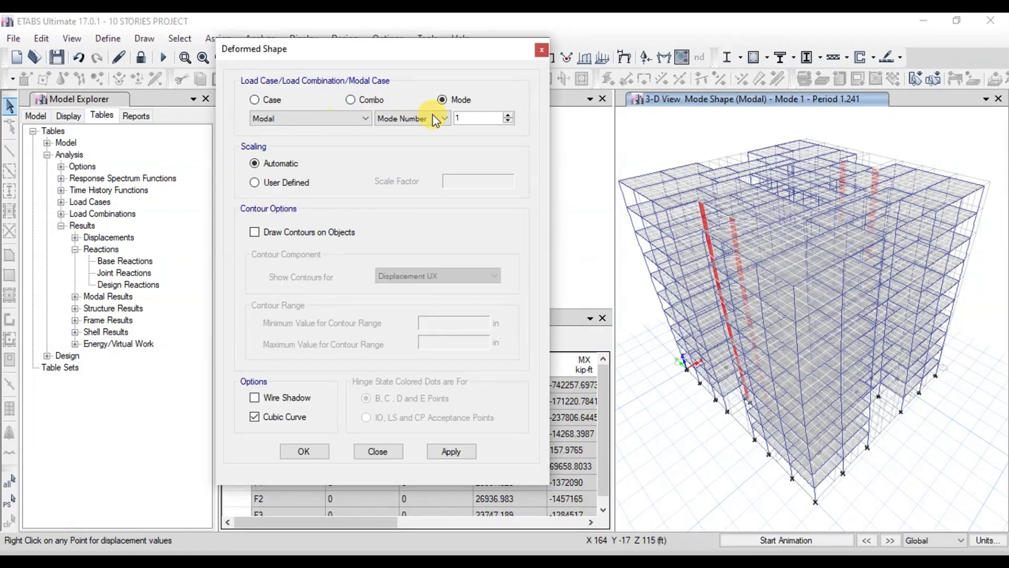
{"action": "left_click", "coordinate": [506, 115]}
{"action": "left_click", "coordinate": [304, 450]}
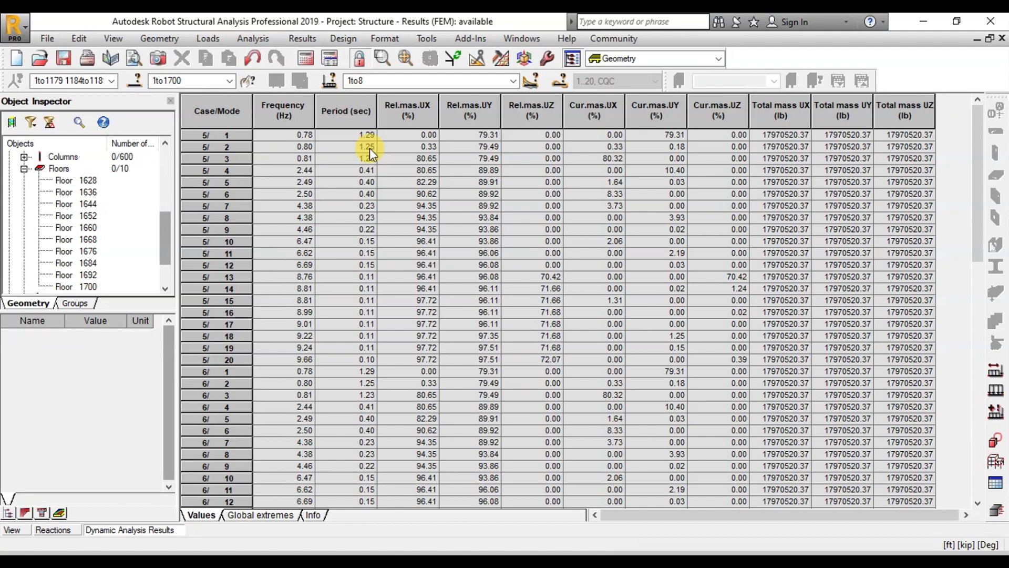
In Robot, open the story table of reduced forces and limit it to case 6, Seismic UBC 97 Direction_X
{"action": "left_click", "coordinate": [26, 531]}
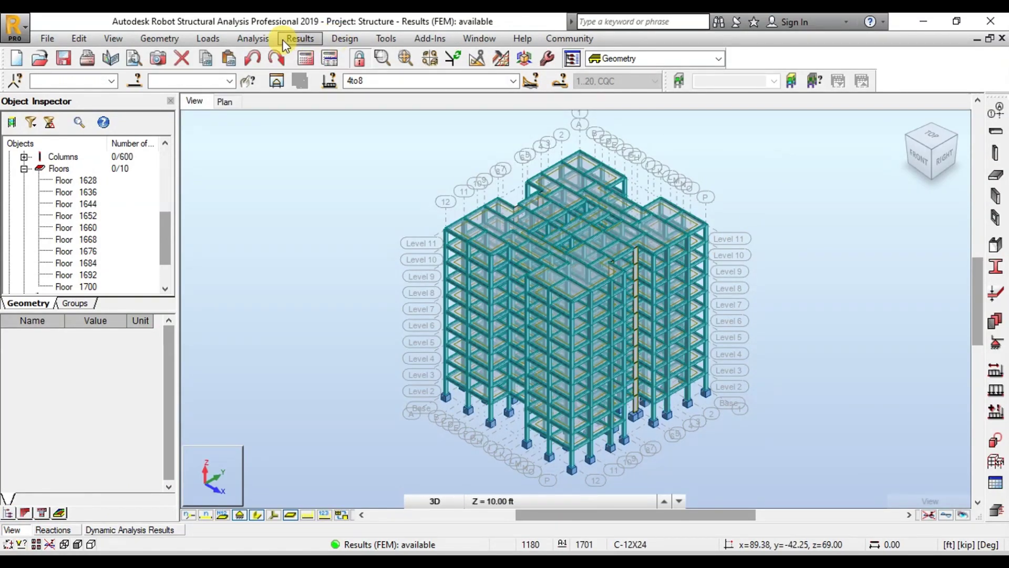
{"action": "left_click", "coordinate": [298, 38]}
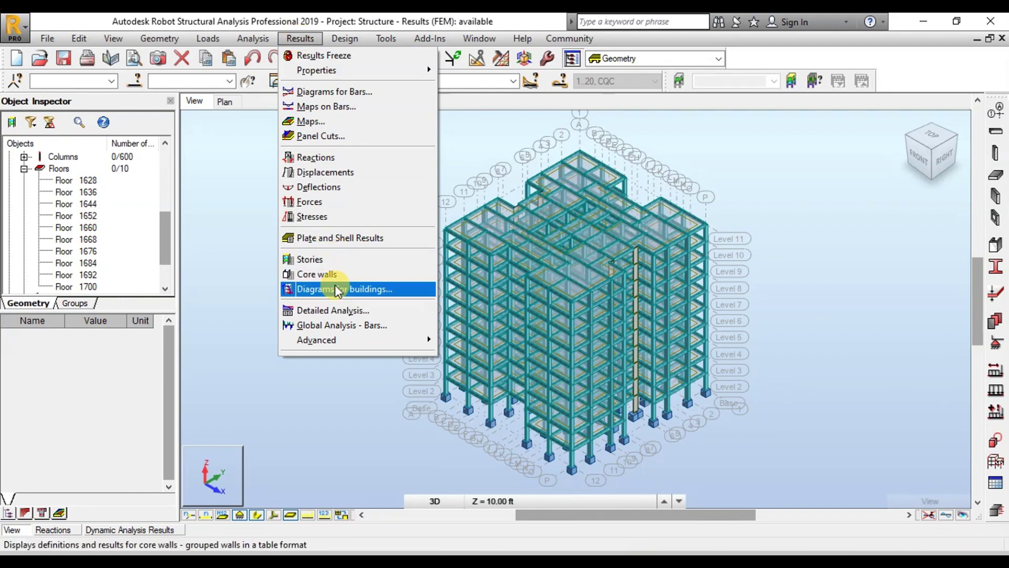
{"action": "left_click", "coordinate": [300, 259]}
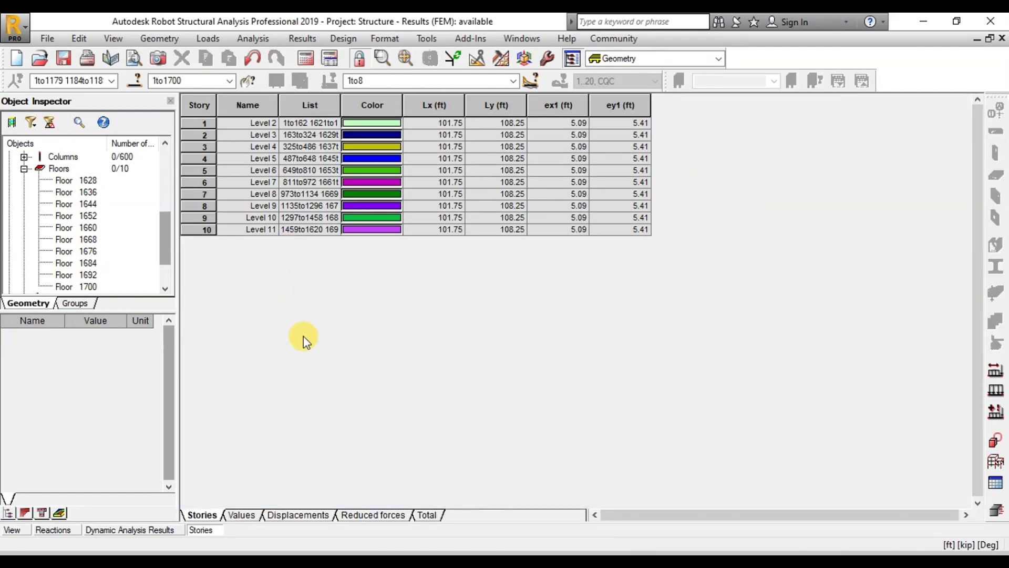
{"action": "left_click", "coordinate": [375, 512]}
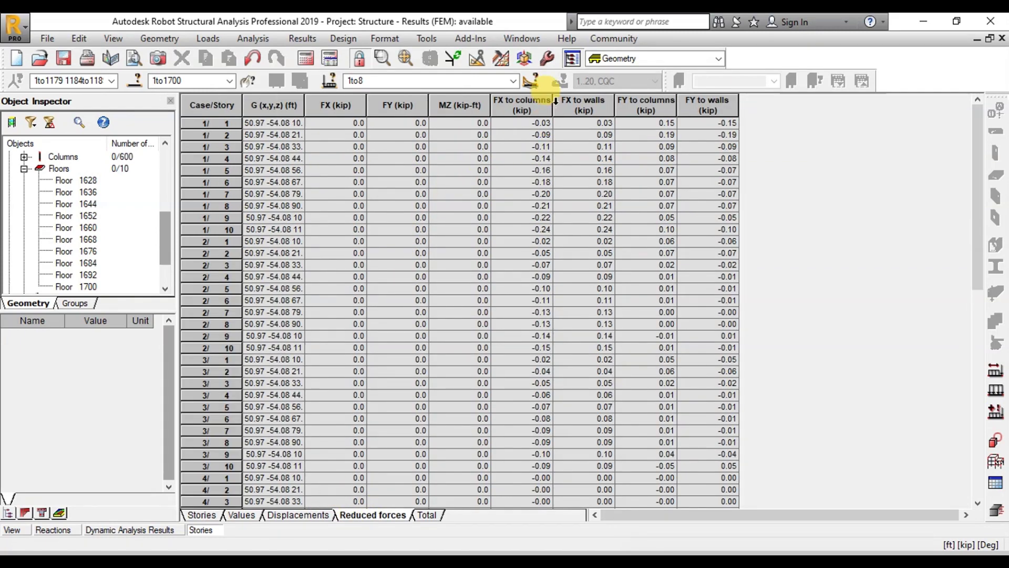
{"action": "left_click", "coordinate": [513, 81]}
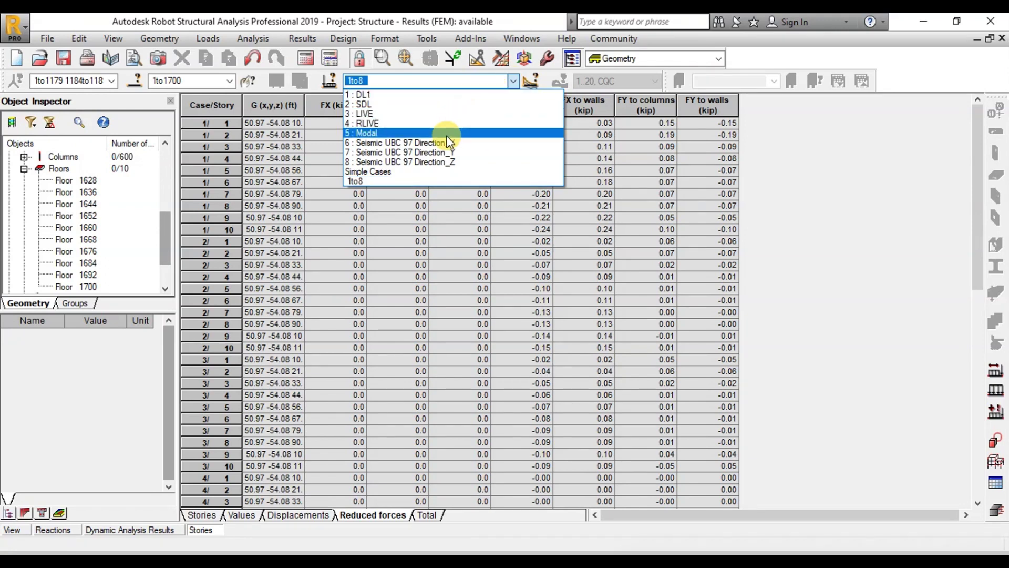
{"action": "left_click", "coordinate": [447, 136]}
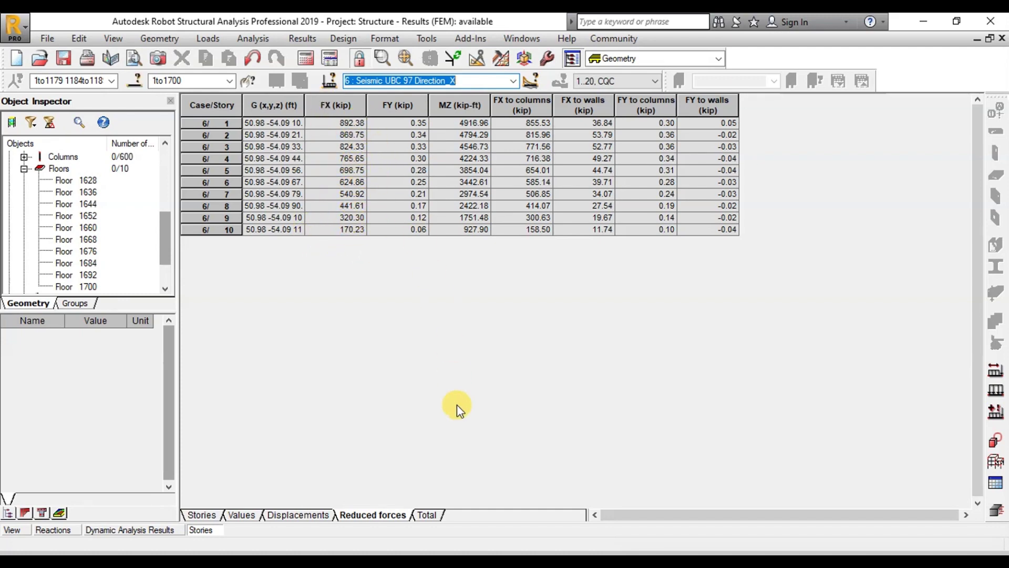
Switch to ETABS and open the Story Forces table from the structure results
{"action": "left_click", "coordinate": [516, 549]}
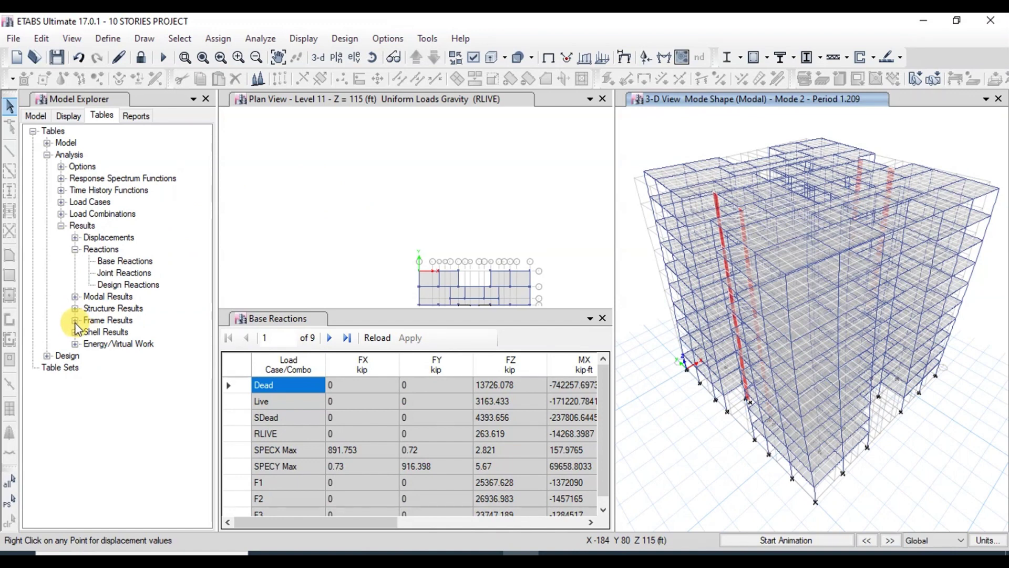
{"action": "left_click", "coordinate": [75, 308]}
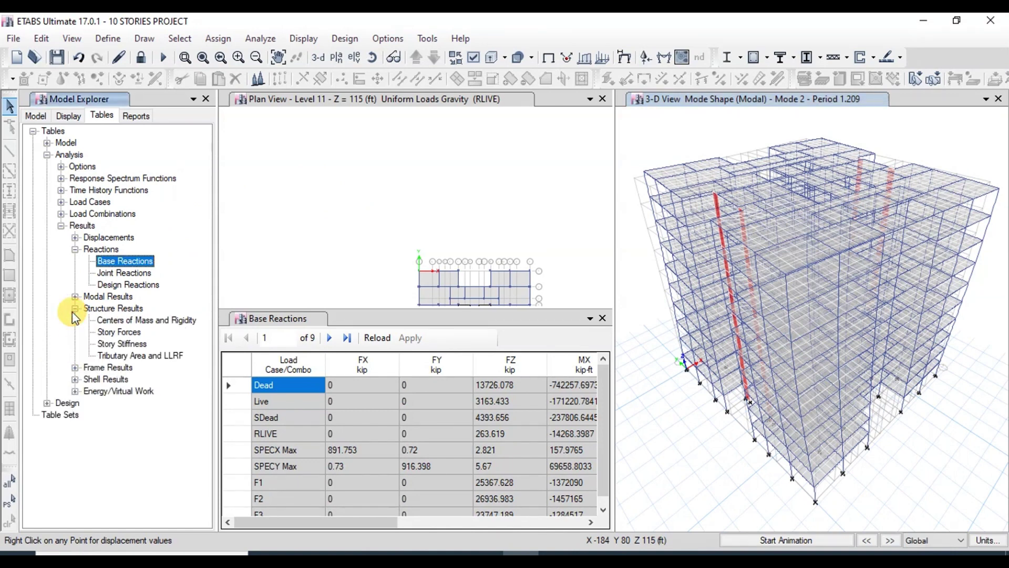
{"action": "double_click", "coordinate": [123, 331]}
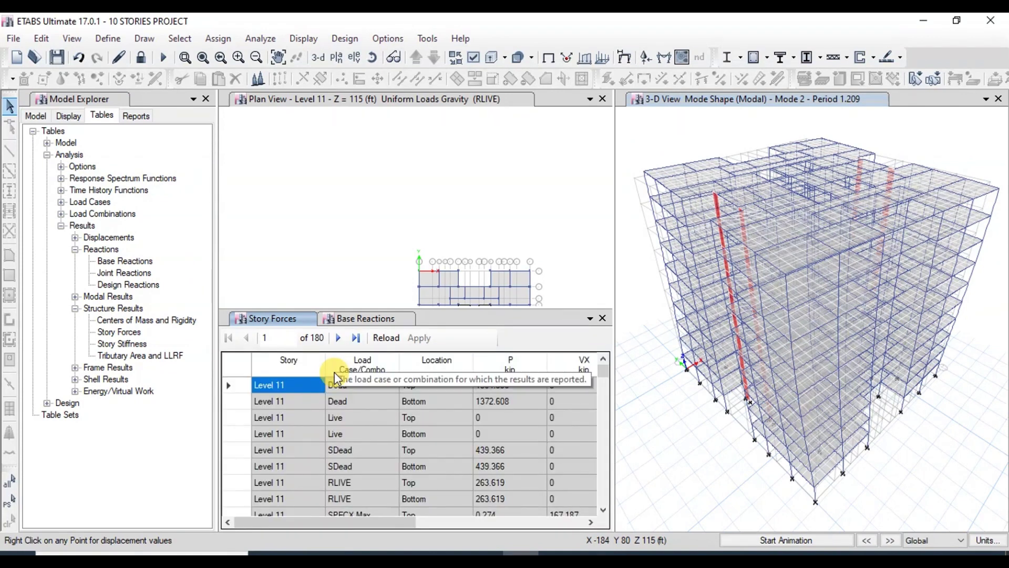
Filter the Story Forces table to the SPECX Max load case
{"action": "left_click", "coordinate": [366, 363]}
{"action": "right_click", "coordinate": [366, 363]}
{"action": "scroll", "coordinate": [459, 390], "scroll_direction": "down", "scroll_amount": 3}
{"action": "left_click", "coordinate": [448, 414]}
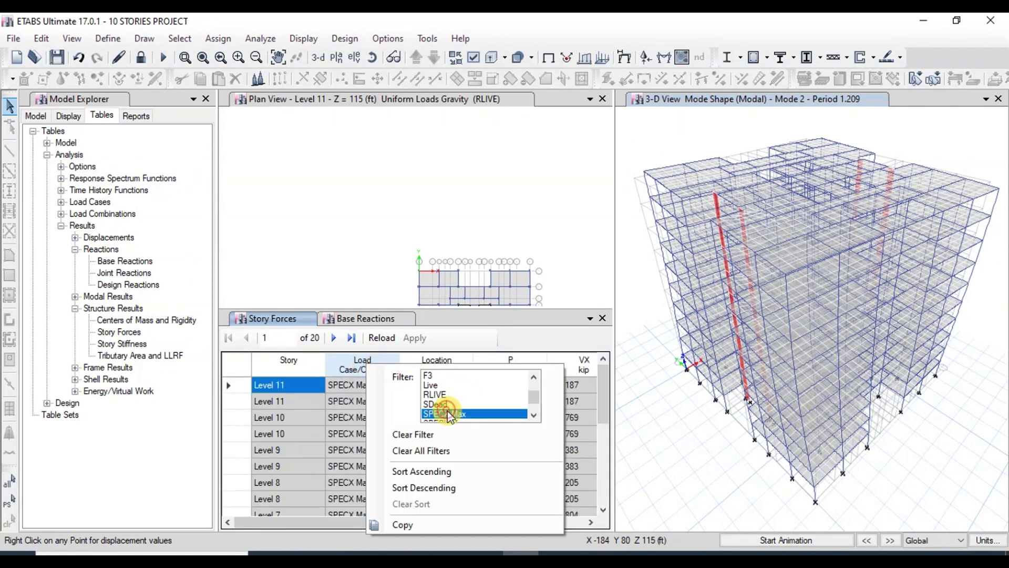
Filter the Story Forces location to Bottom and examine the VX forces down to Level 2
{"action": "right_click", "coordinate": [439, 383]}
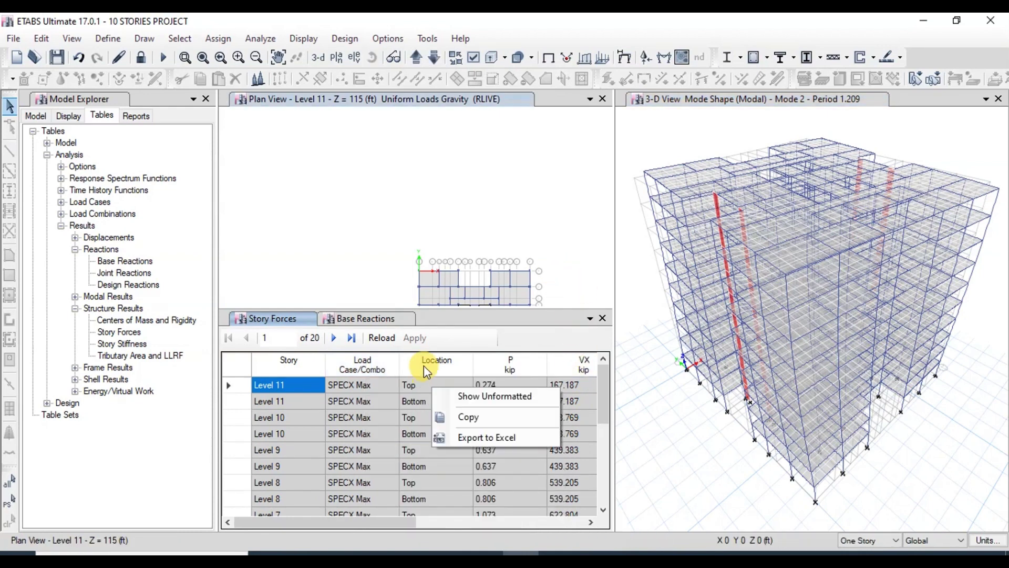
{"action": "left_click", "coordinate": [427, 368]}
{"action": "right_click", "coordinate": [437, 364]}
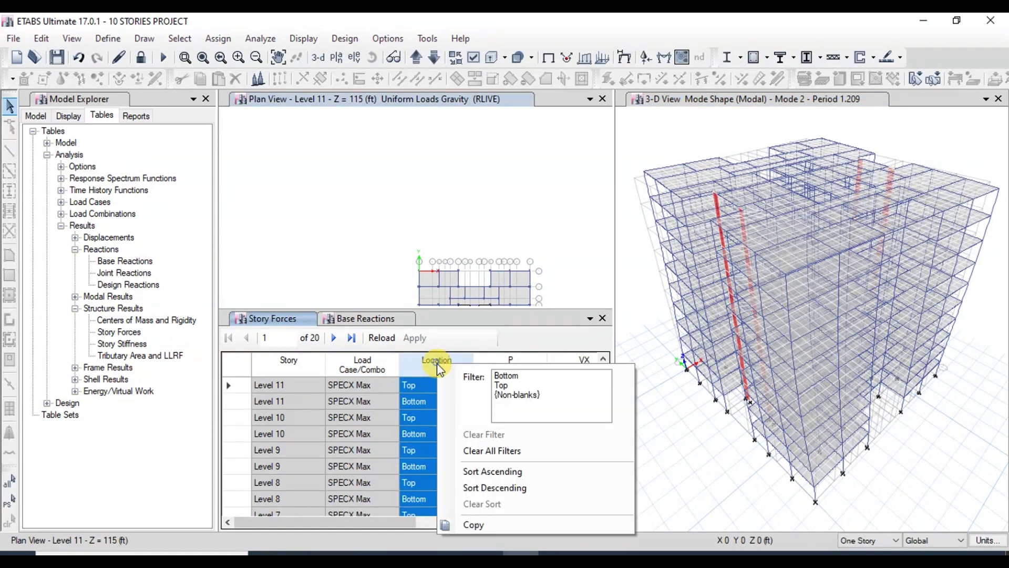
{"action": "left_click", "coordinate": [503, 377]}
{"action": "left_click", "coordinate": [300, 228]}
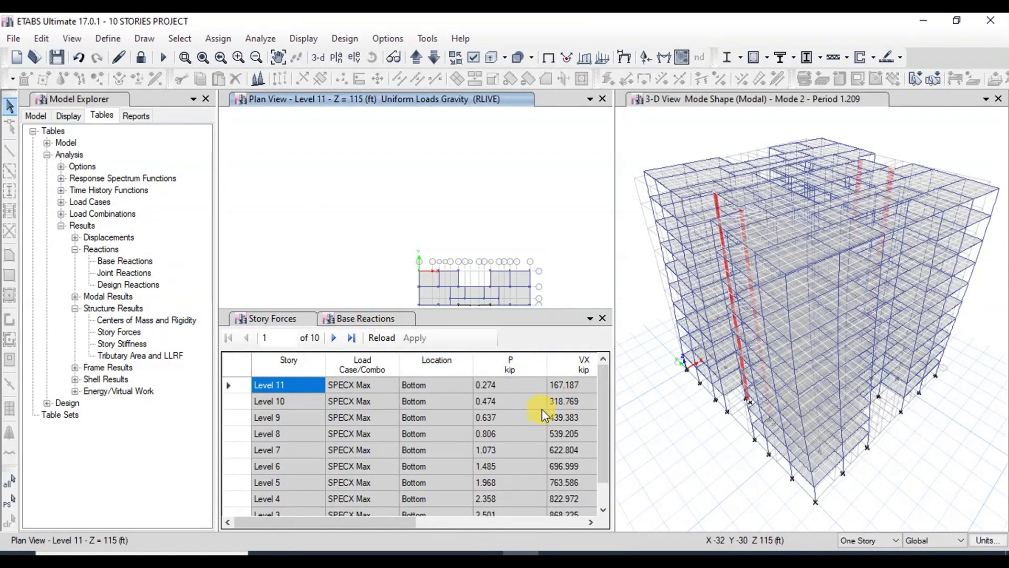
{"action": "left_click_drag", "start_coordinate": [604, 446], "coordinate": [599, 505]}
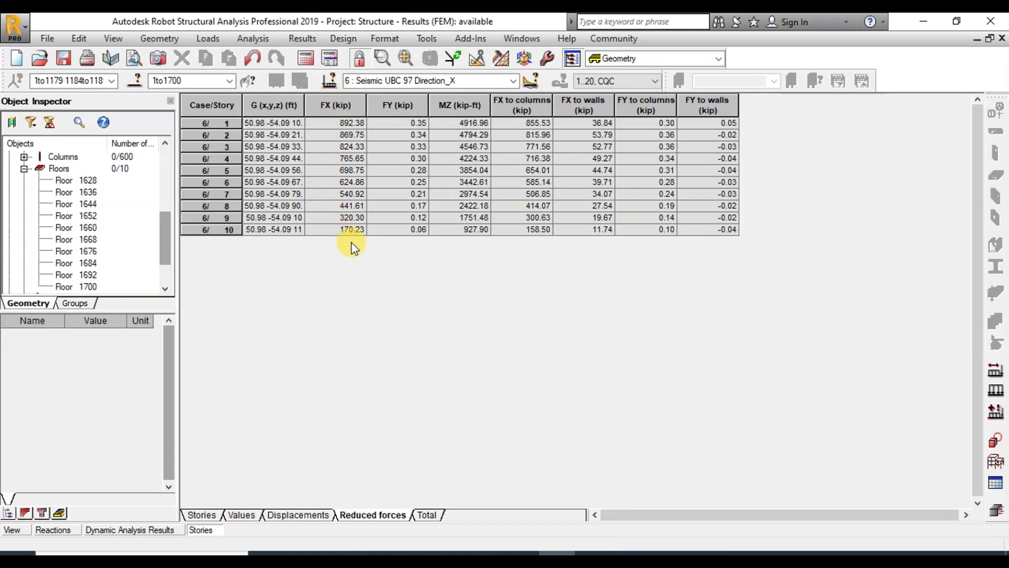
In Robot, show the story reduced forces for case 7, Seismic UBC 97 Direction_Y
{"action": "left_click", "coordinate": [515, 82]}
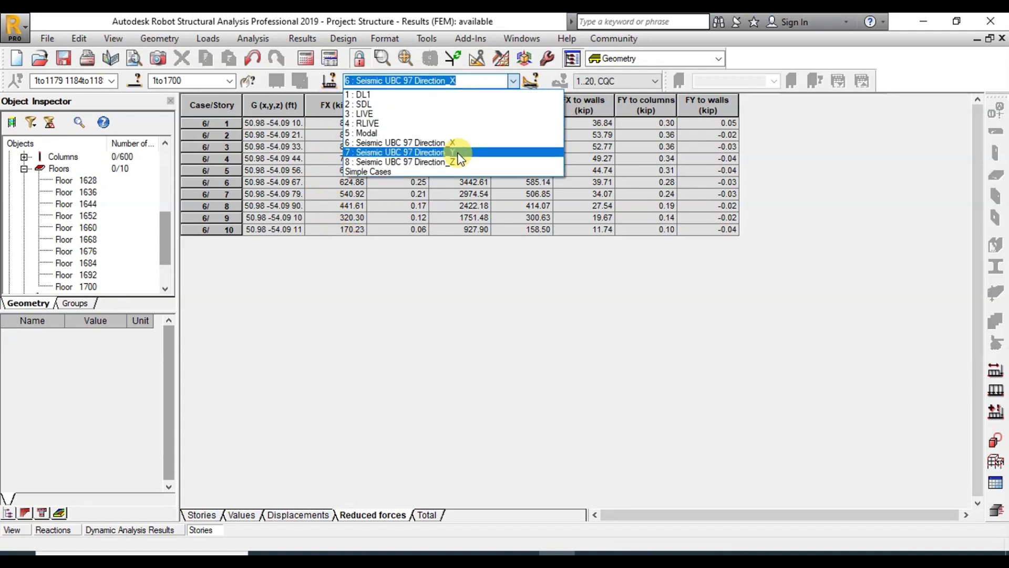
{"action": "left_click", "coordinate": [457, 154]}
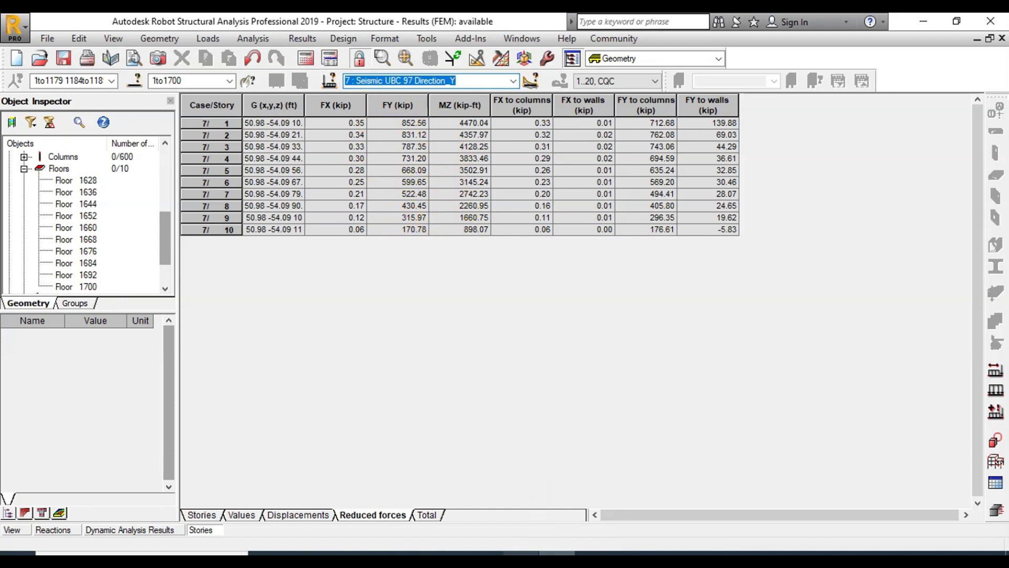
Switch to ETABS, filter the Story Forces table to SPECY Max and examine the VY forces of all levels
{"action": "key", "text": "alt+Tab"}
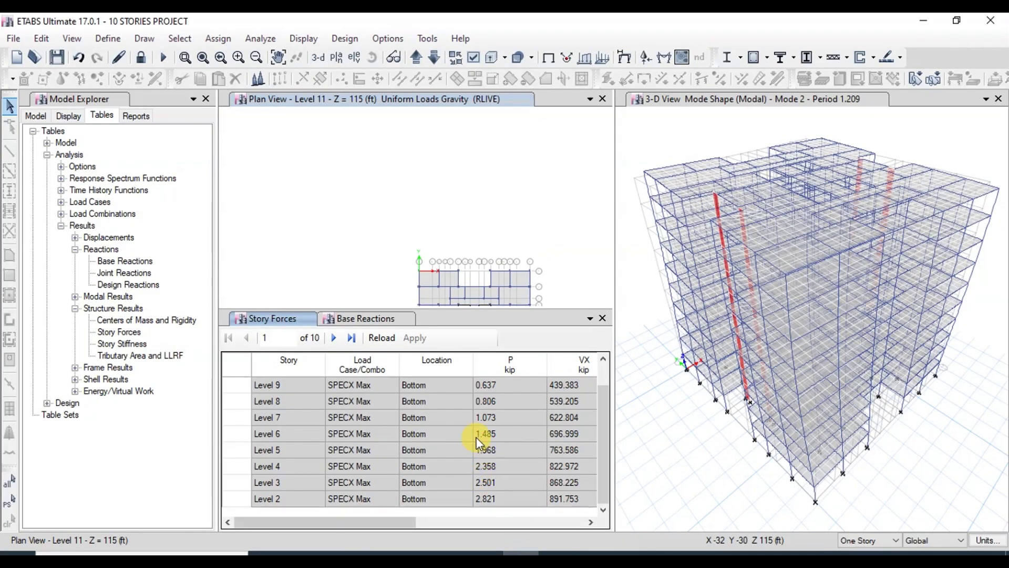
{"action": "left_click", "coordinate": [384, 364]}
{"action": "scroll", "coordinate": [491, 418], "scroll_direction": "down", "scroll_amount": 1}
{"action": "left_click", "coordinate": [489, 415]}
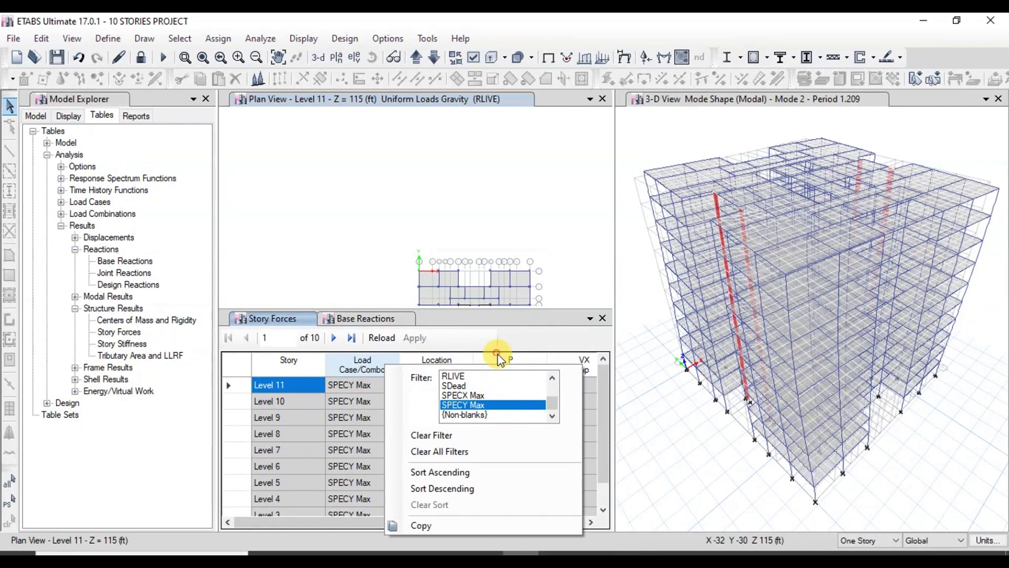
{"action": "left_click", "coordinate": [508, 363]}
{"action": "left_click_drag", "start_coordinate": [397, 522], "coordinate": [469, 536]}
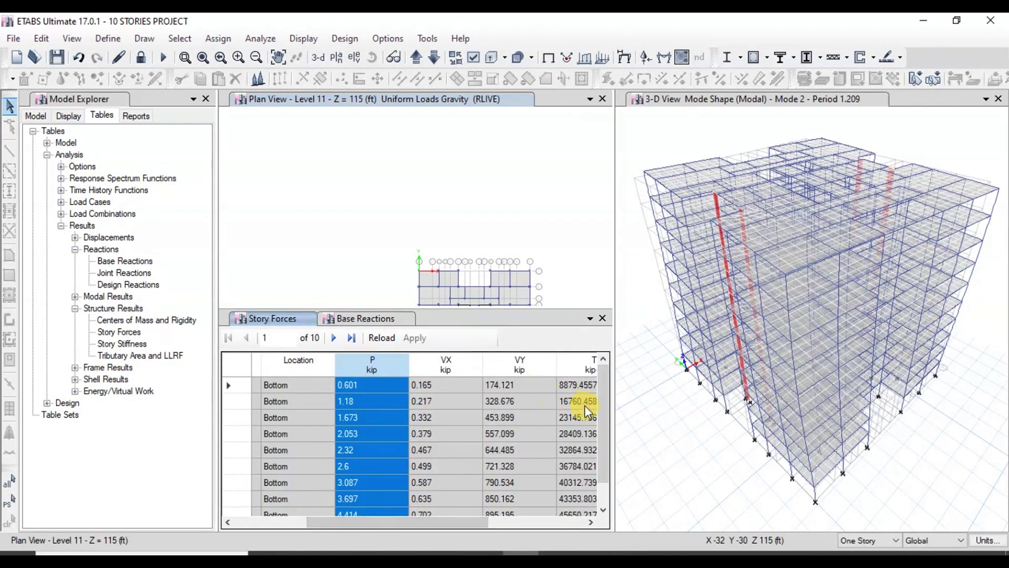
{"action": "mouse_move", "coordinate": [601, 414]}
{"action": "left_mouse_down"}
{"action": "mouse_move", "coordinate": [600, 436]}
{"action": "mouse_move", "coordinate": [601, 423]}
{"action": "left_mouse_up"}
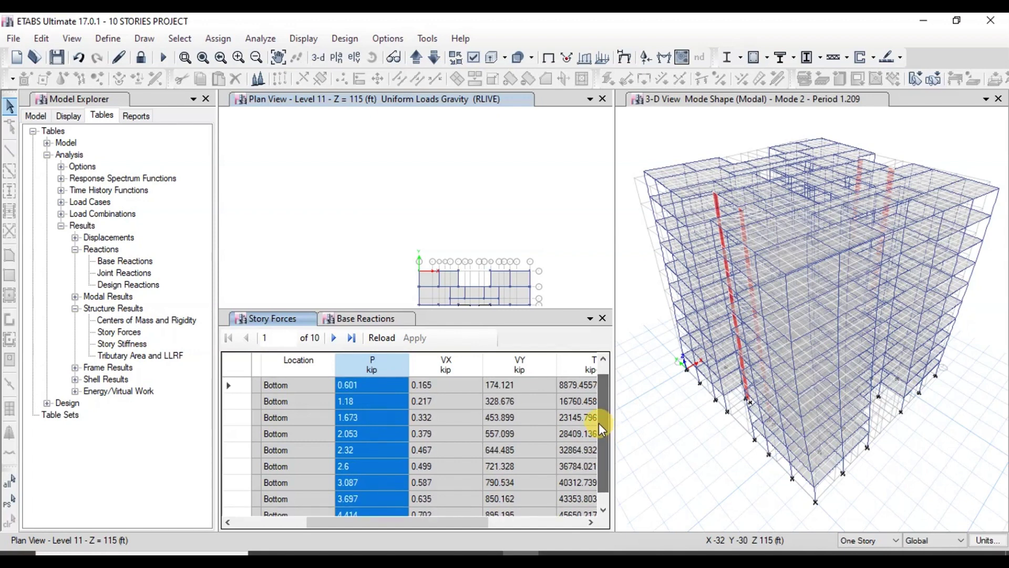
{"action": "scroll", "coordinate": [505, 386], "scroll_direction": "down", "scroll_amount": 1}
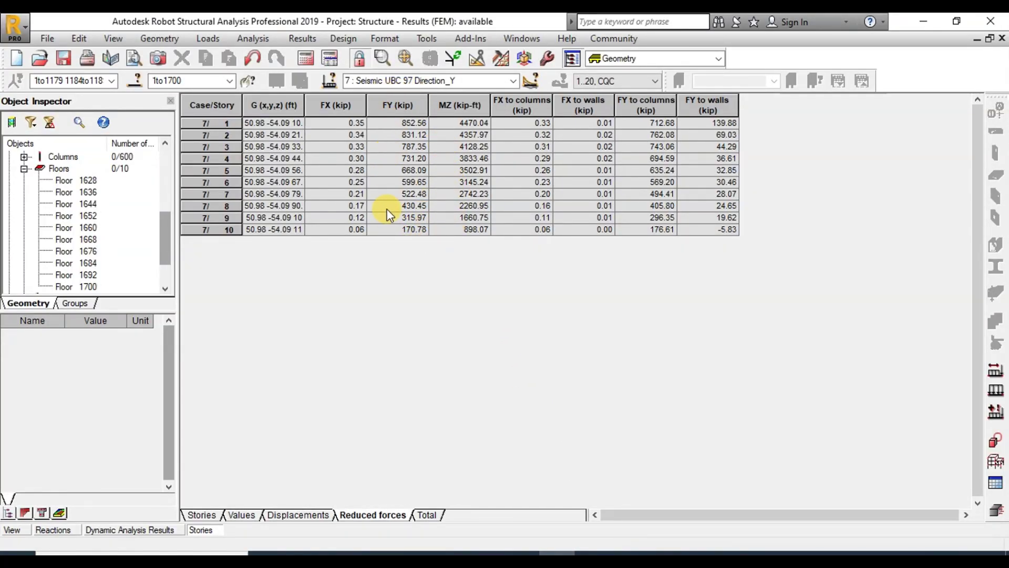
Show the story displacements in Robot and open the Story Max/Avg Displacements table in ETABS
{"action": "left_click", "coordinate": [297, 515]}
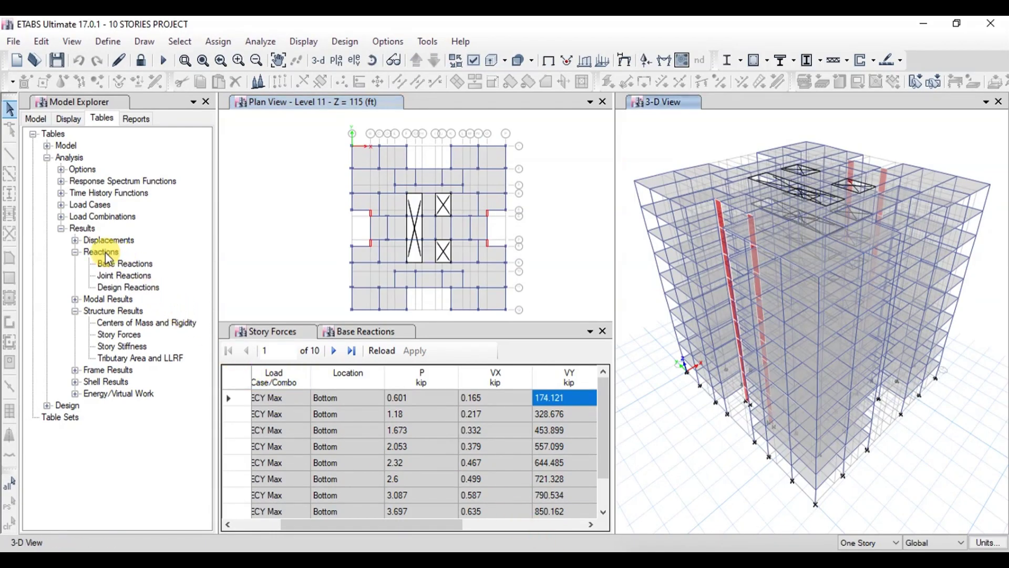
{"action": "left_click", "coordinate": [75, 240]}
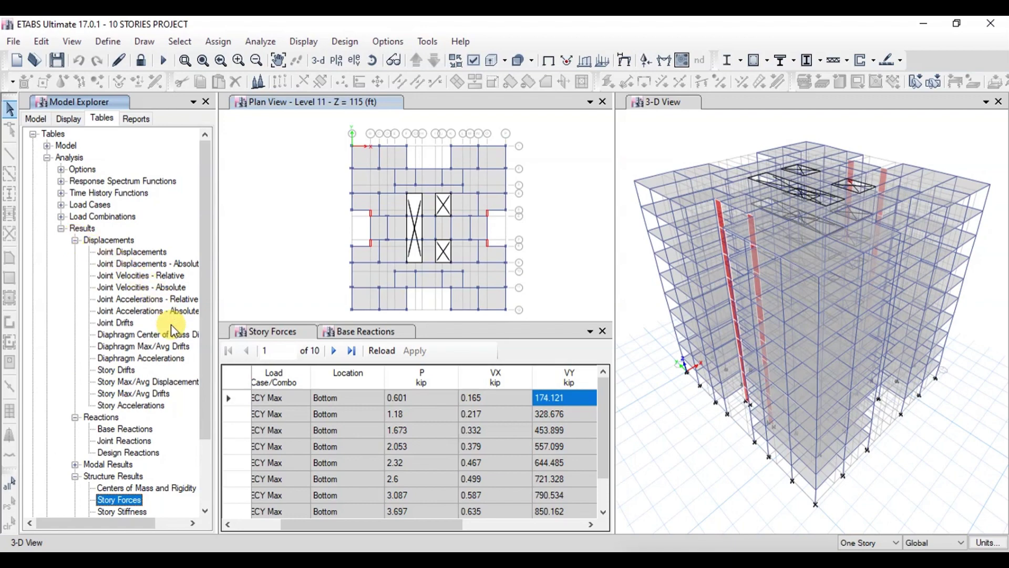
{"action": "left_click", "coordinate": [125, 382]}
{"action": "double_click", "coordinate": [126, 383]}
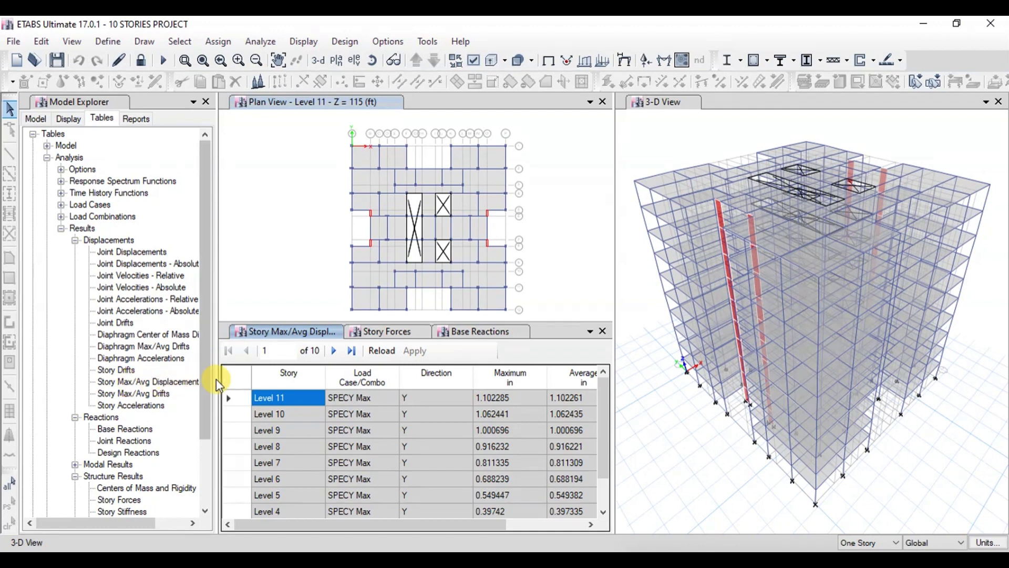
Filter the Story Max/Avg Displacements table to the SPECY Max load case
{"action": "left_click", "coordinate": [354, 376]}
{"action": "right_click", "coordinate": [353, 376]}
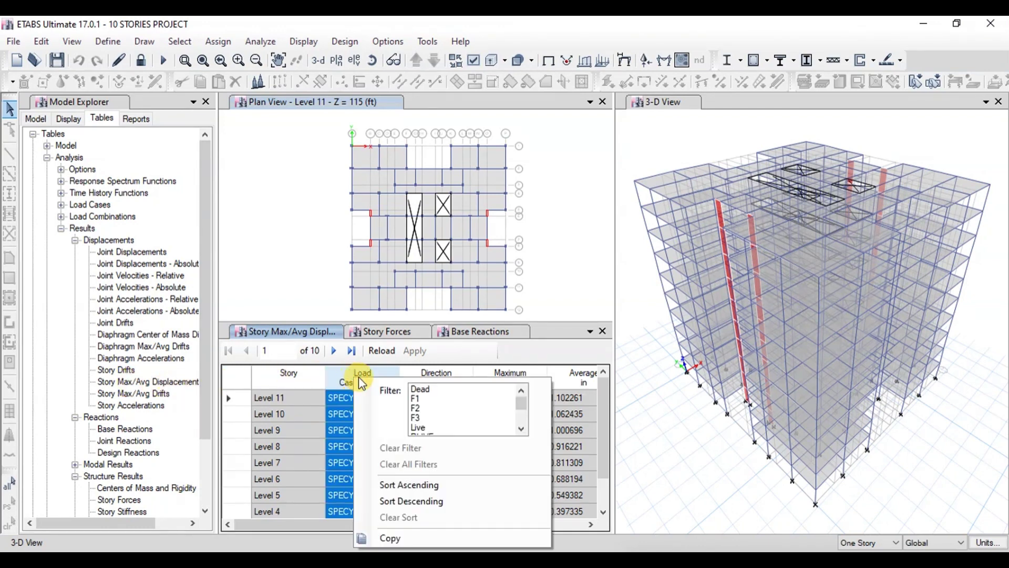
{"action": "scroll", "coordinate": [456, 400], "scroll_direction": "down", "scroll_amount": 4}
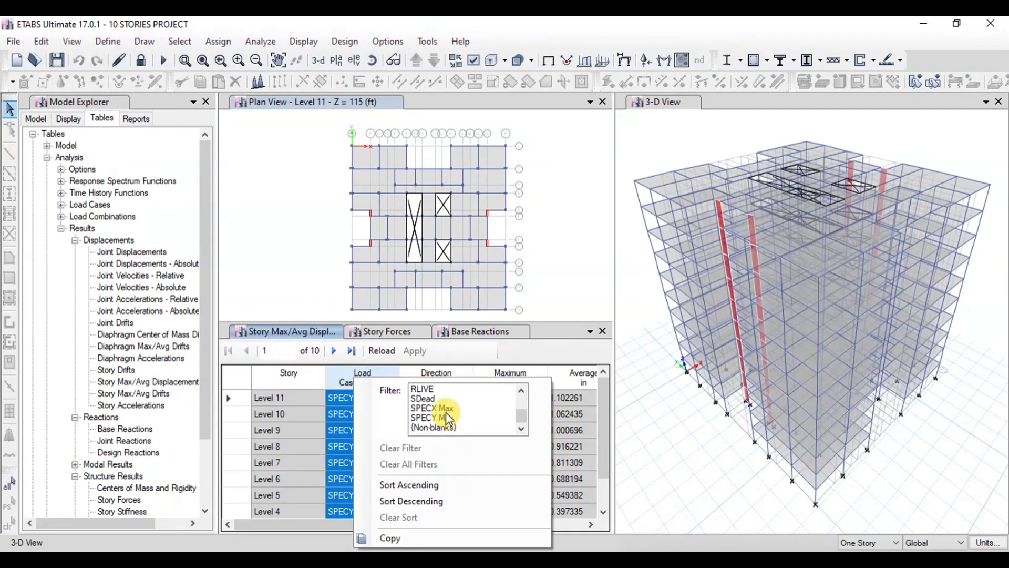
{"action": "left_click", "coordinate": [445, 416]}
{"action": "left_click", "coordinate": [334, 387]}
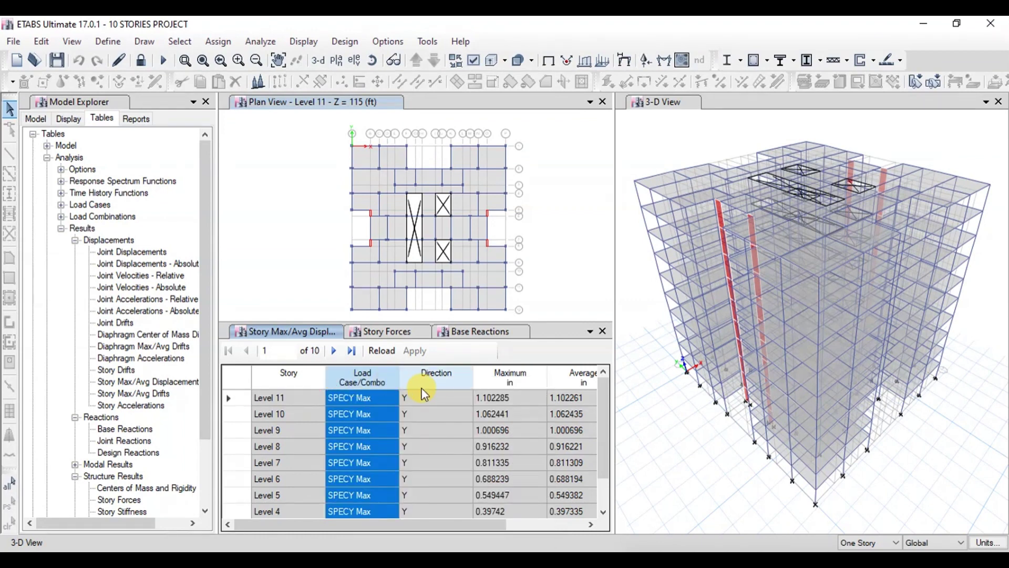
Examine the maximum and average Y-direction displacements of all levels for SPECY Max
{"action": "left_click", "coordinate": [483, 525]}
{"action": "left_click_drag", "start_coordinate": [483, 525], "coordinate": [505, 525]}
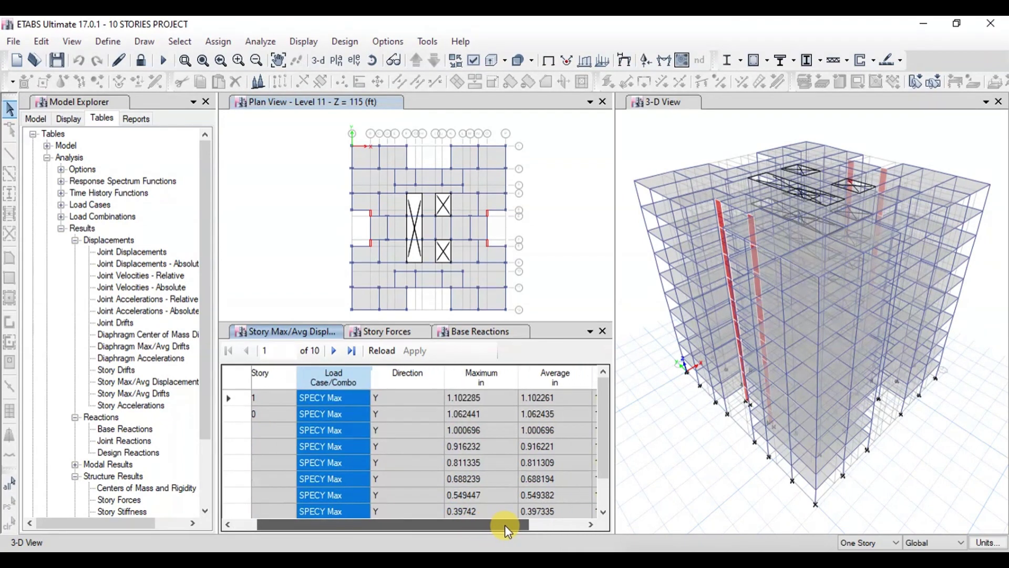
{"action": "left_click", "coordinate": [487, 395]}
{"action": "scroll", "coordinate": [463, 398], "scroll_direction": "down", "scroll_amount": 1}
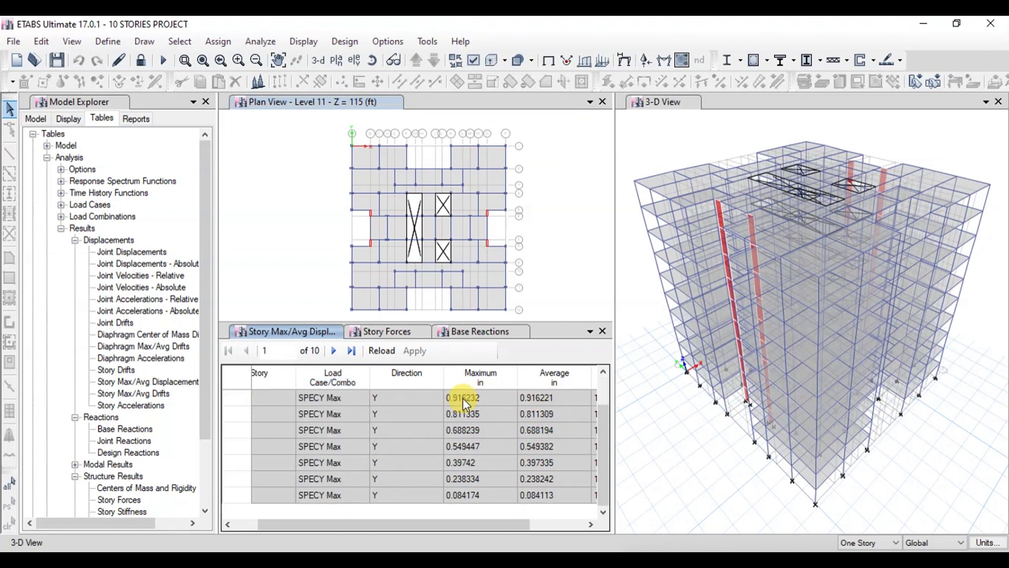
{"action": "scroll", "coordinate": [471, 475], "scroll_direction": "up", "scroll_amount": 1}
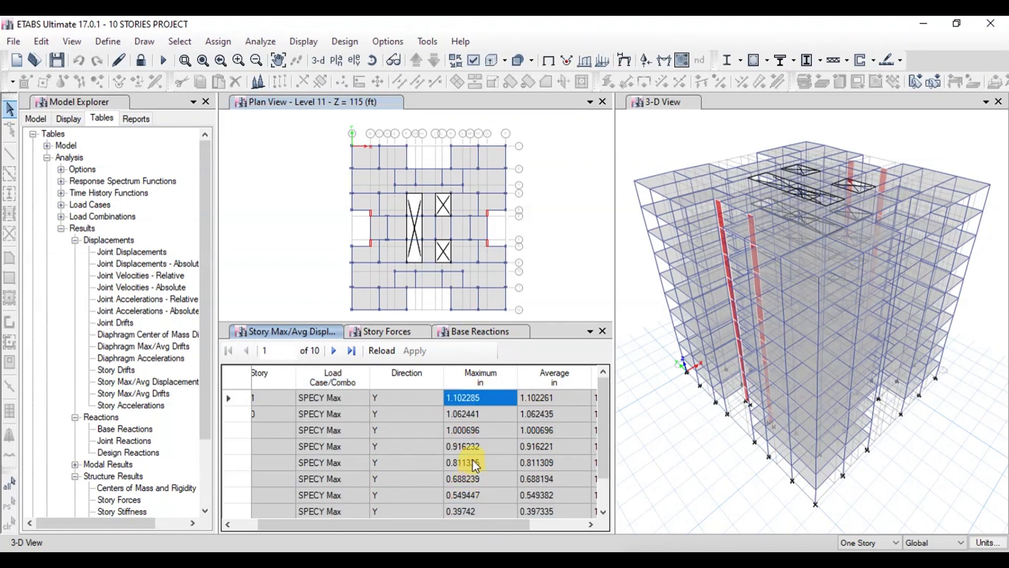
{"action": "scroll", "coordinate": [470, 504], "scroll_direction": "down", "scroll_amount": 1}
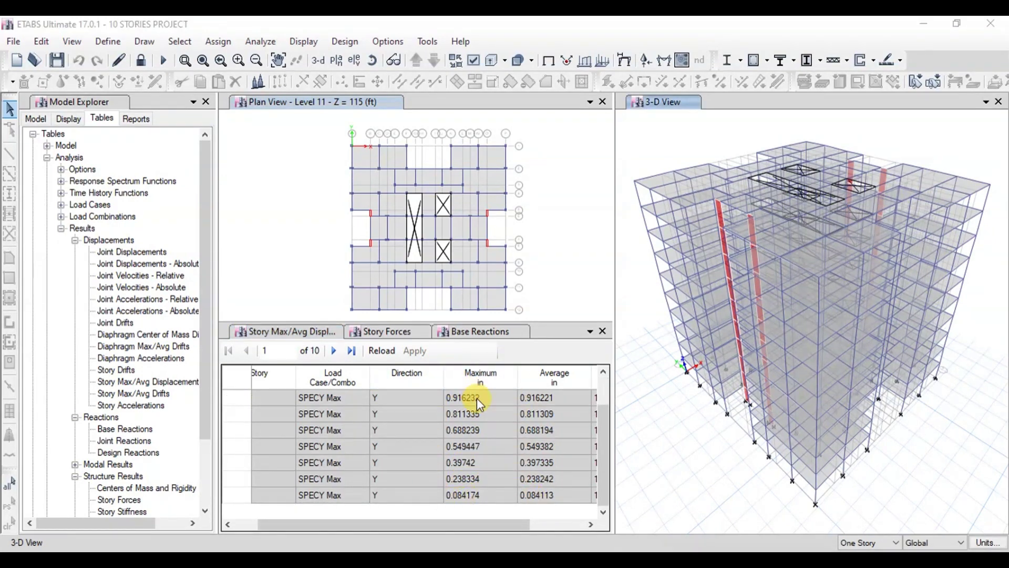
{"action": "scroll", "coordinate": [477, 399], "scroll_direction": "up", "scroll_amount": 1}
Filter the Story Max/Avg Displacements table to SPECX Max and examine the maximum X-direction displacements down to the lowest level
{"action": "left_click", "coordinate": [345, 375]}
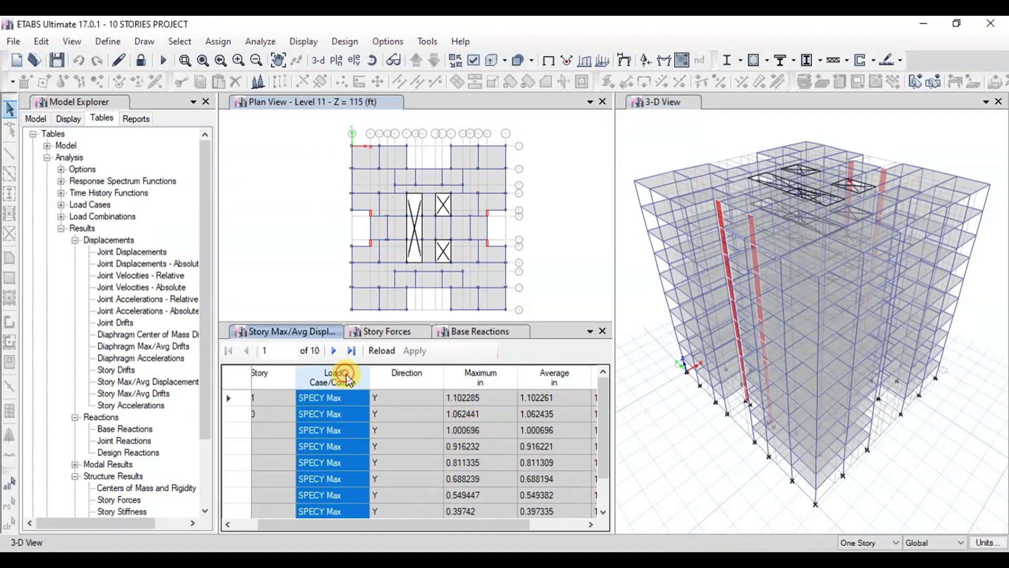
{"action": "right_click", "coordinate": [349, 380]}
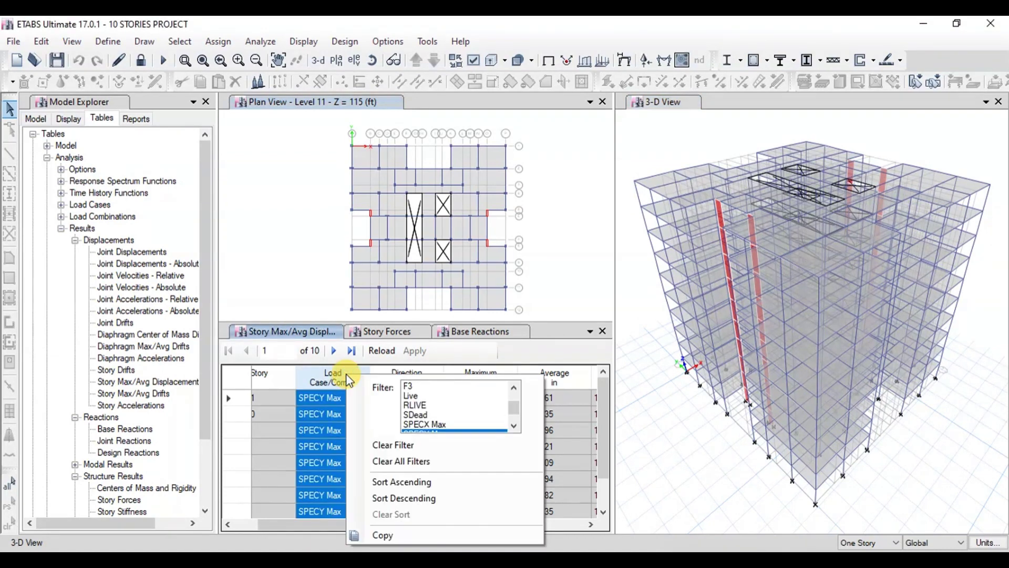
{"action": "left_click", "coordinate": [443, 425]}
{"action": "left_click", "coordinate": [542, 423]}
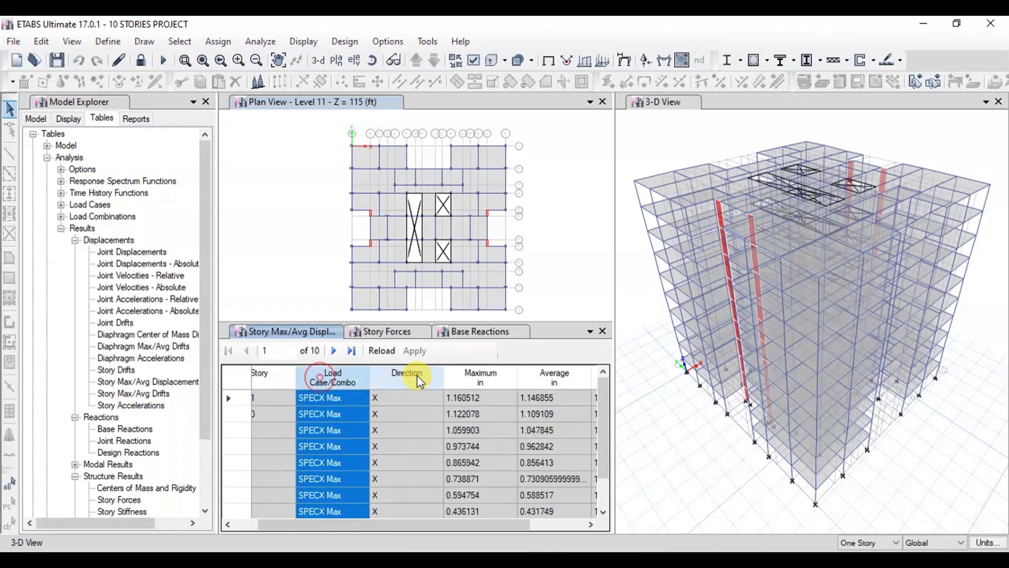
{"action": "left_click", "coordinate": [503, 399]}
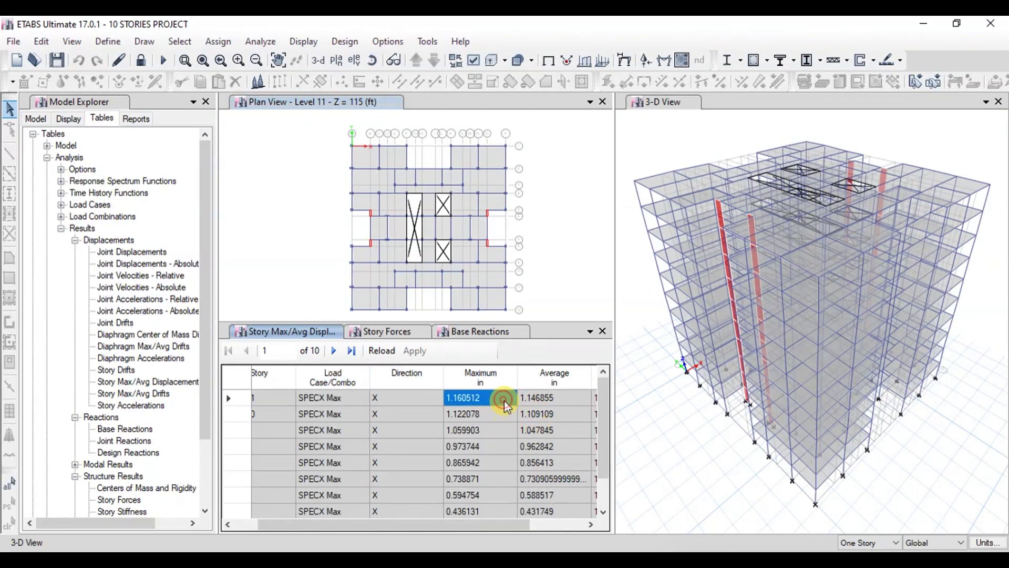
{"action": "scroll", "coordinate": [484, 408], "scroll_direction": "down", "scroll_amount": 1}
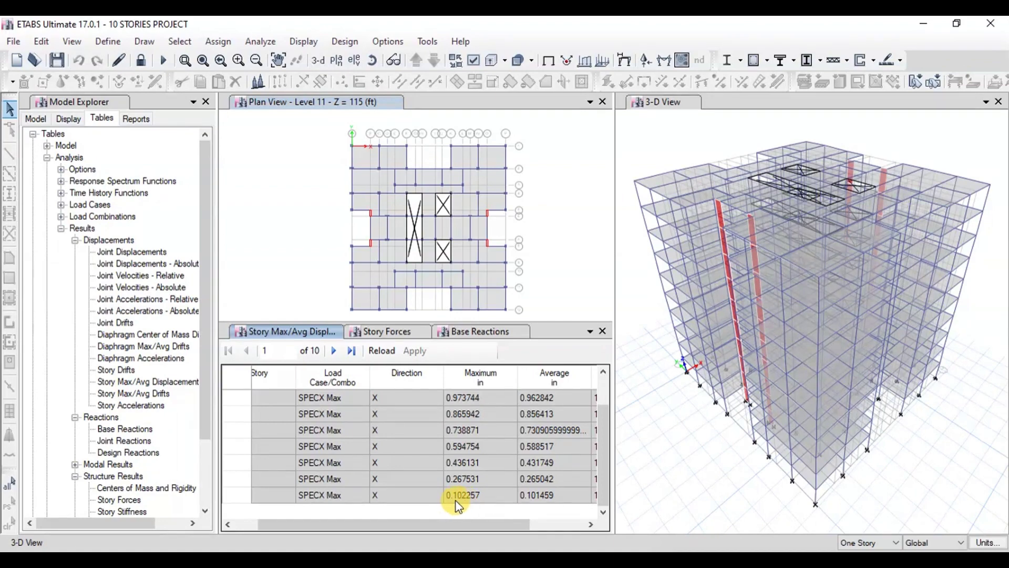
Switch to Robot and select case 6, Seismic UBC 97 Direction_X, for the story displacements table
{"action": "key", "text": "alt+Tab"}
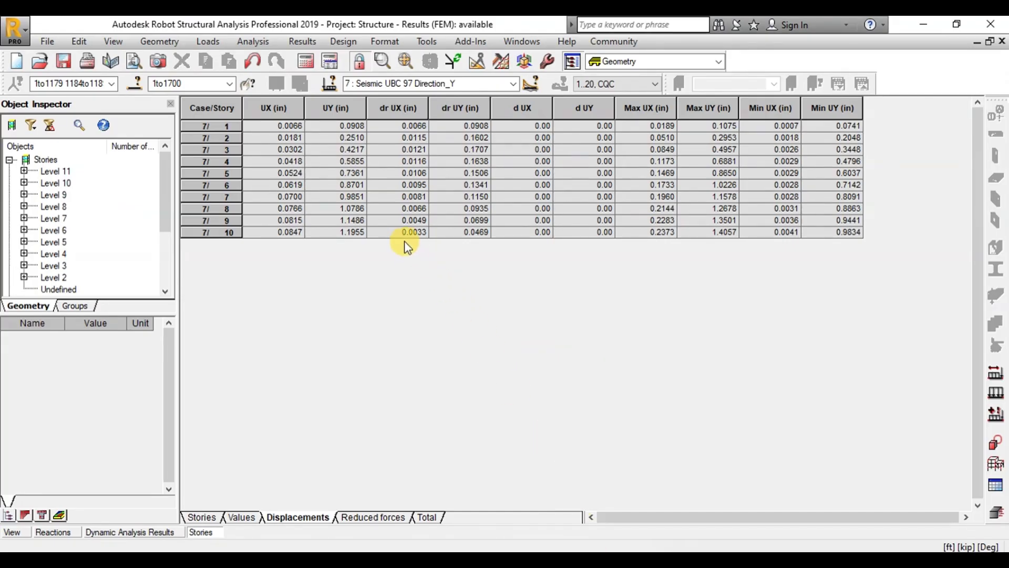
{"action": "left_click", "coordinate": [512, 84]}
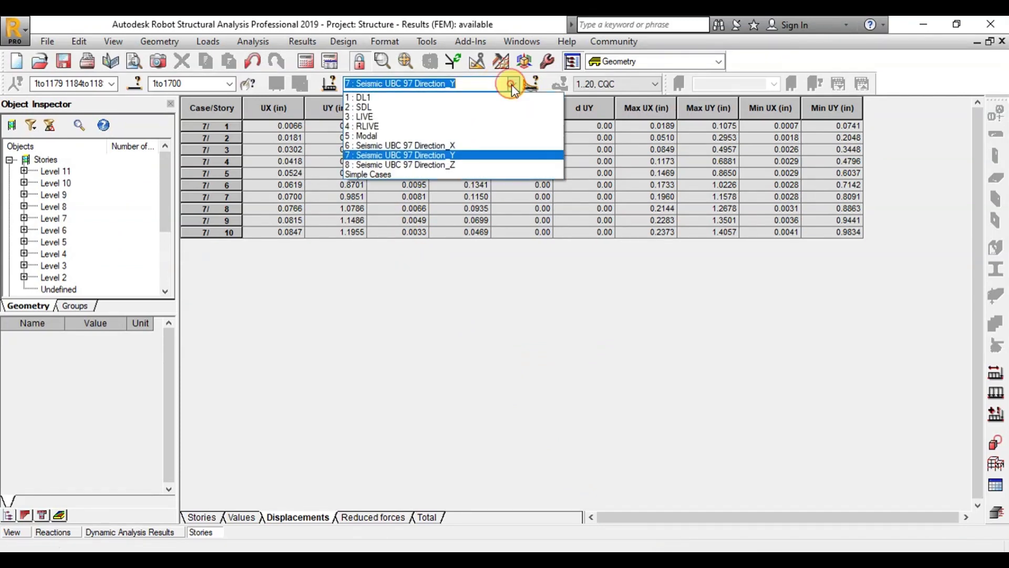
{"action": "left_click", "coordinate": [450, 144]}
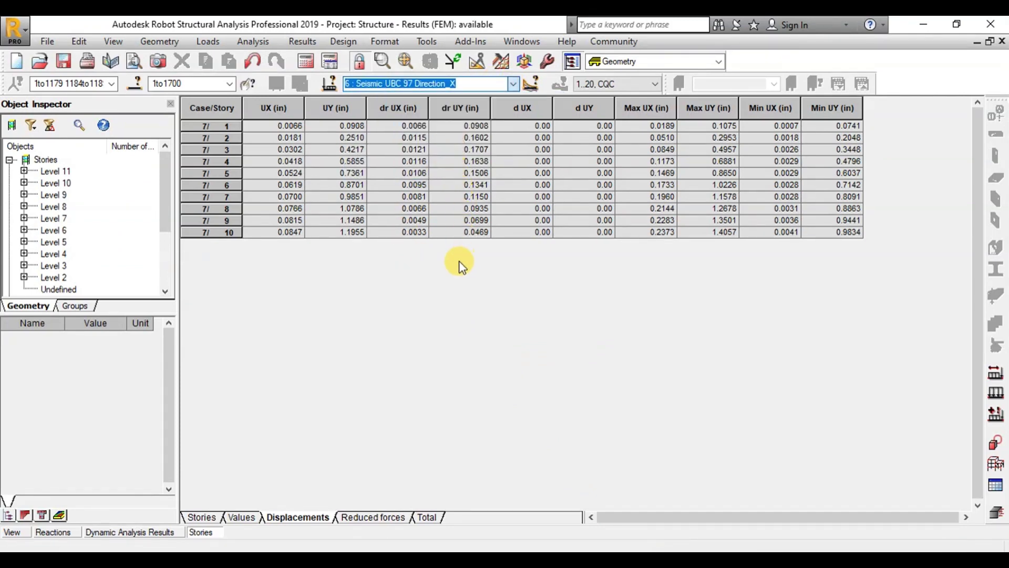
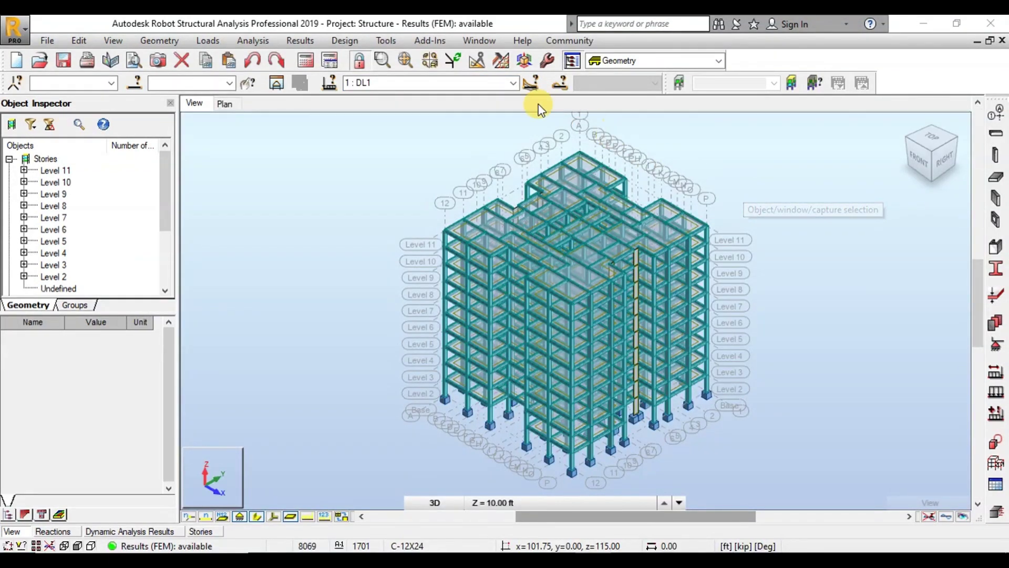
Display the My Moment diagrams on the building's bars for case 1, DL1
{"action": "left_click", "coordinate": [300, 41]}
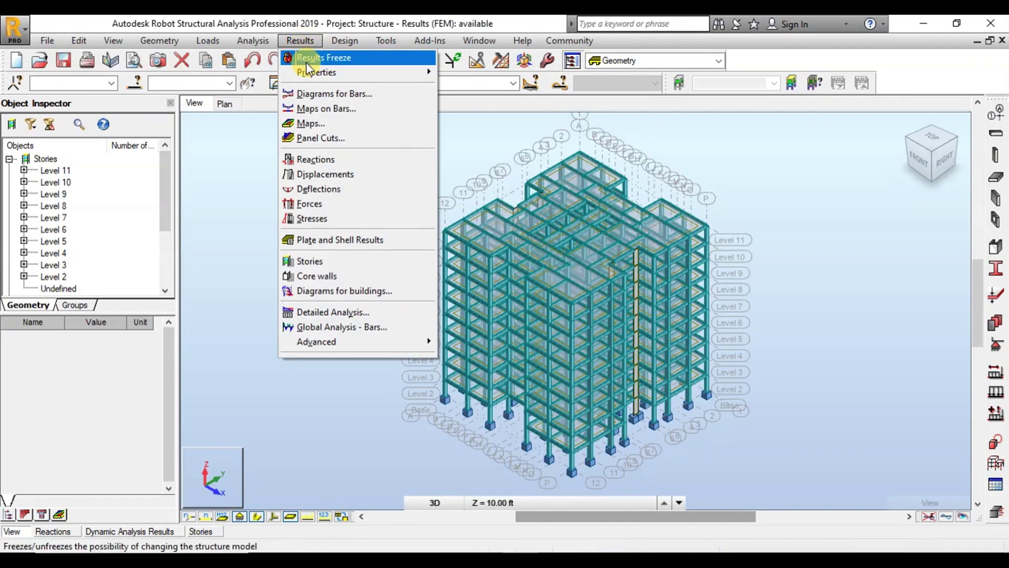
{"action": "left_click", "coordinate": [355, 94]}
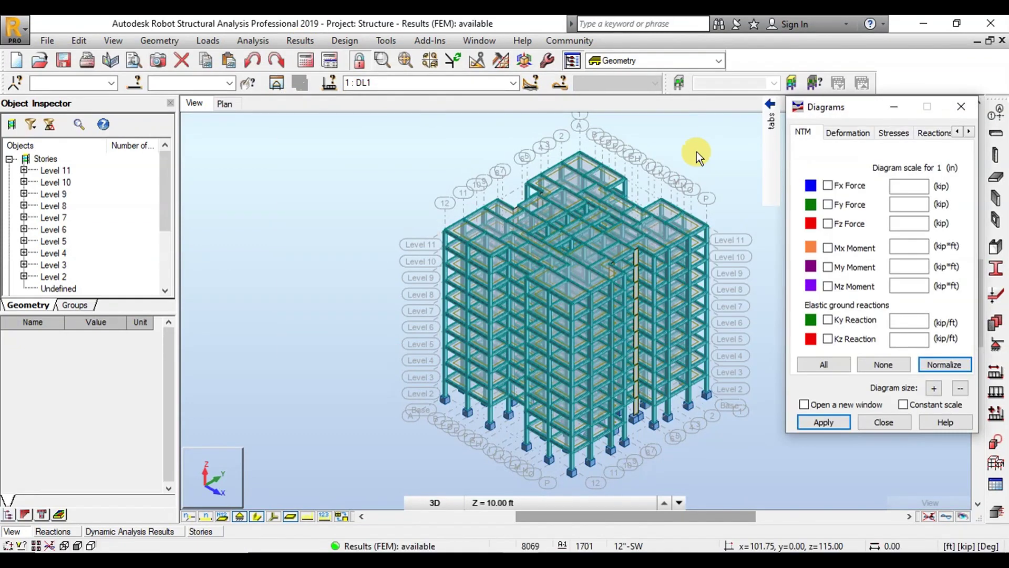
{"action": "left_click", "coordinate": [897, 185]}
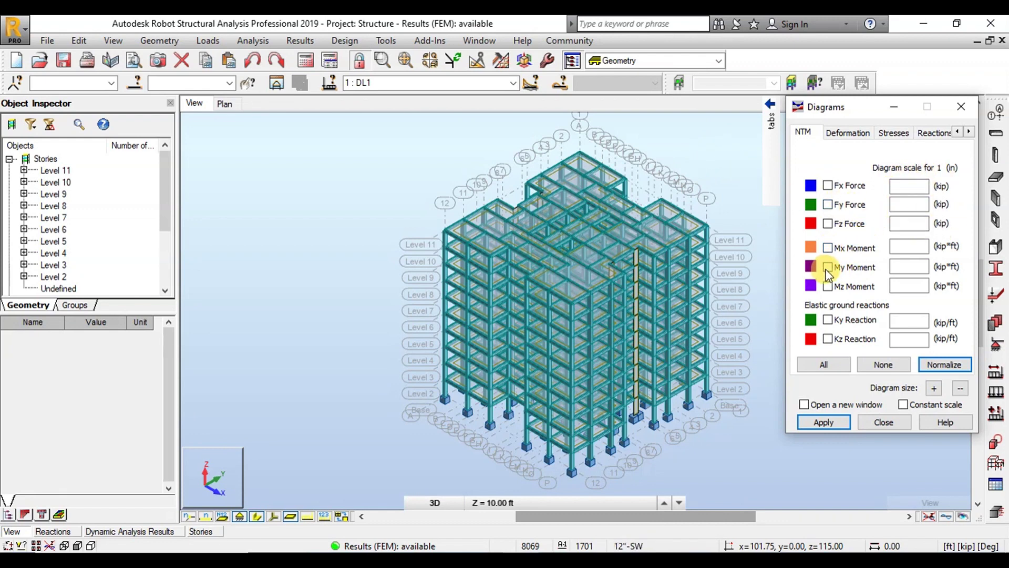
{"action": "left_click", "coordinate": [828, 268]}
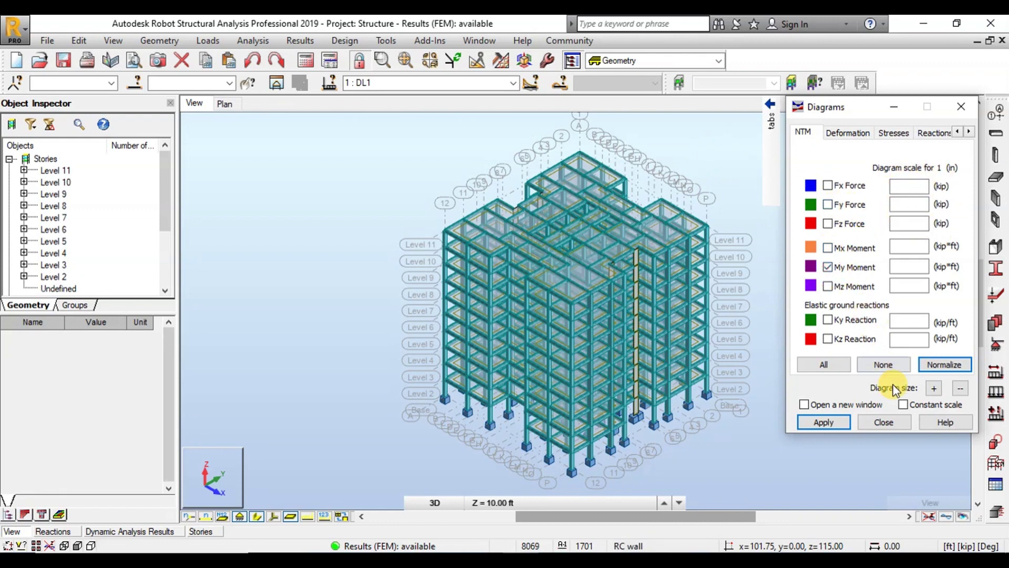
{"action": "left_click", "coordinate": [835, 420]}
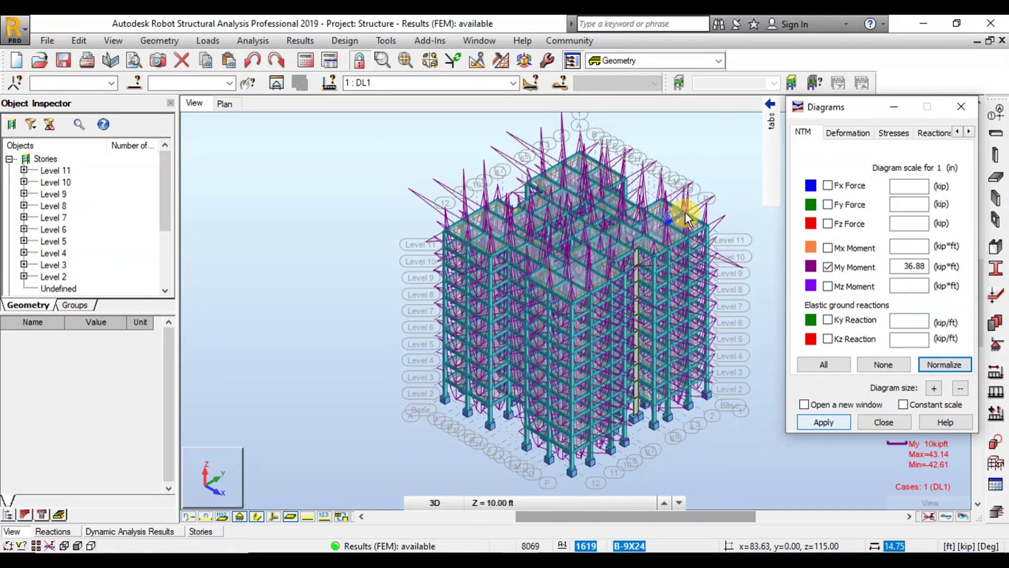
Show the model in the YZ plane at grid Revit A, X = 0.00 ft, and focus on its lower storeys
{"action": "left_click", "coordinate": [434, 503]}
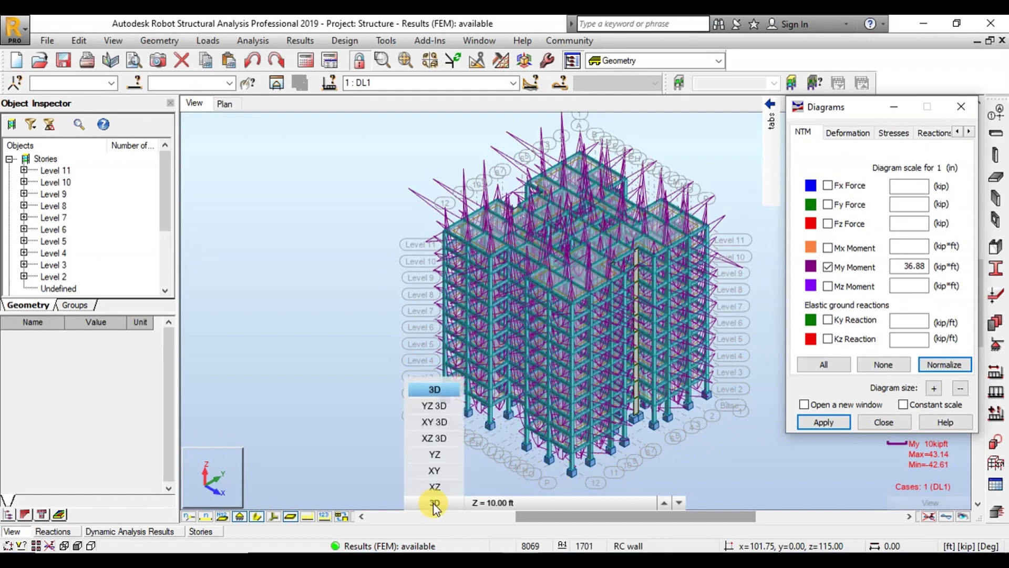
{"action": "left_click", "coordinate": [440, 455]}
{"action": "left_click", "coordinate": [540, 501]}
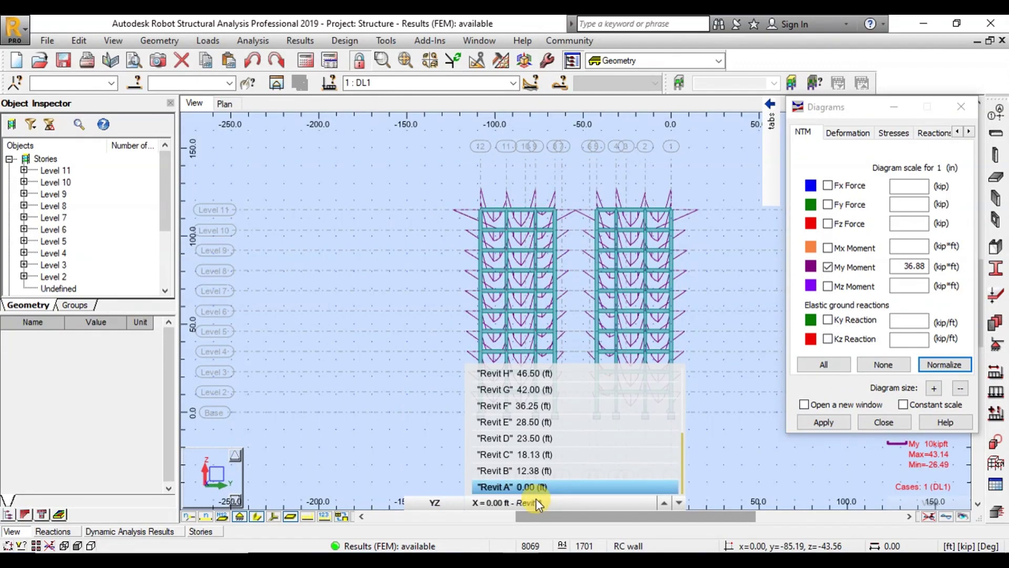
{"action": "left_click", "coordinate": [379, 429]}
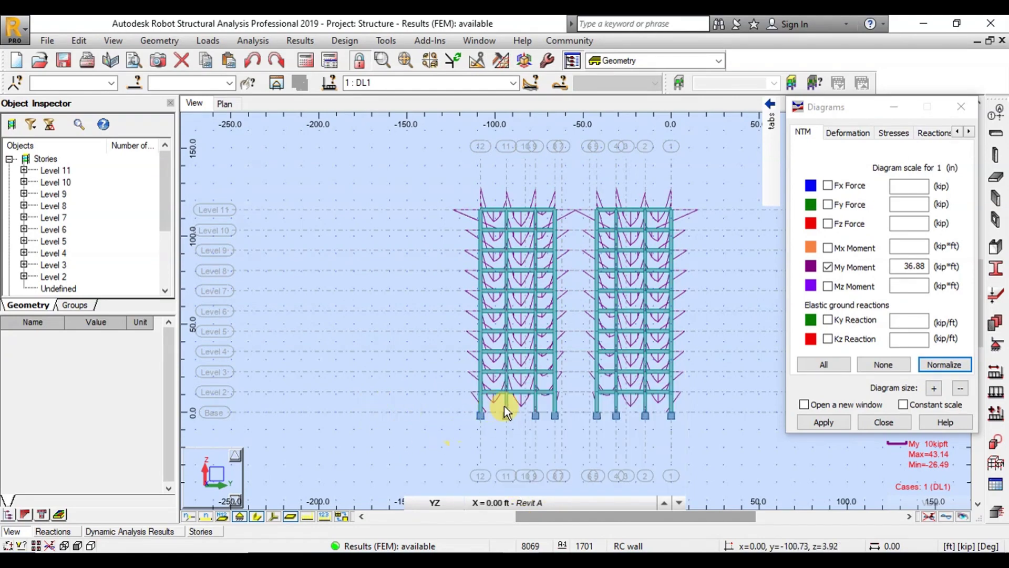
{"action": "scroll", "coordinate": [533, 404], "scroll_direction": "up", "scroll_amount": 3}
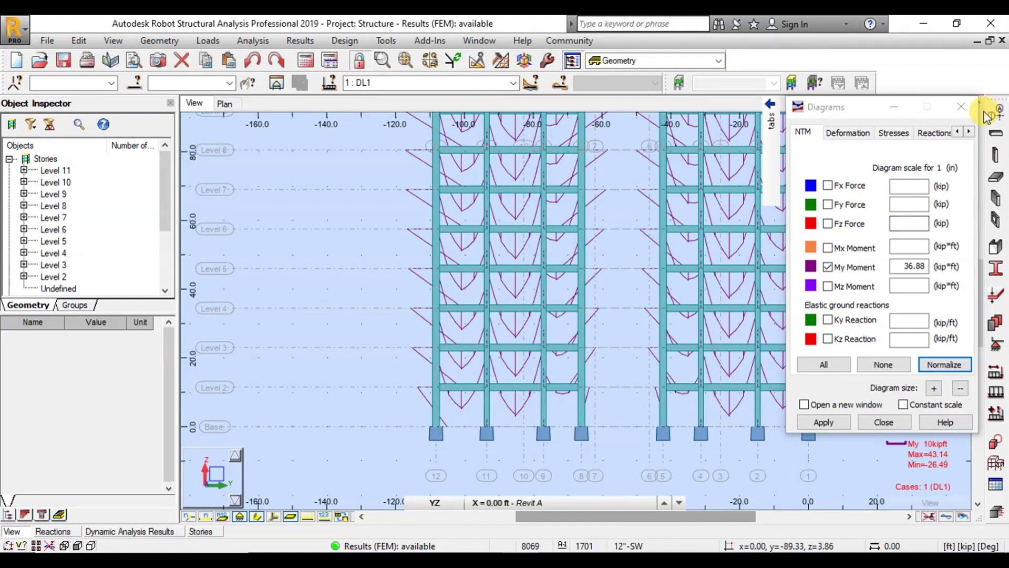
Set the moment diagrams to labels and filled, hide the section shapes, and examine the lower-storey values
{"action": "left_click", "coordinate": [969, 131]}
{"action": "left_click", "coordinate": [969, 132]}
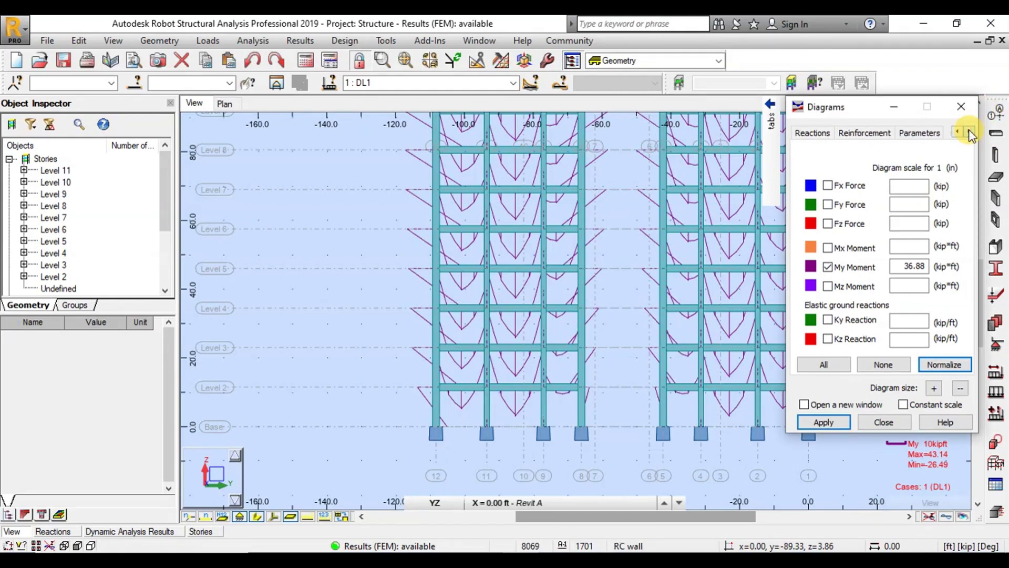
{"action": "left_click", "coordinate": [919, 133]}
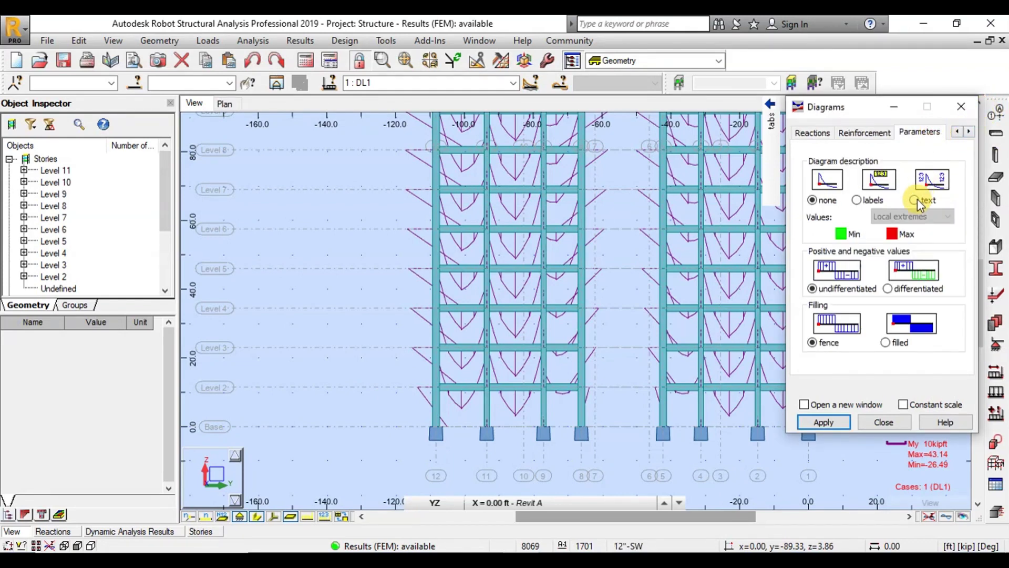
{"action": "left_click", "coordinate": [857, 200]}
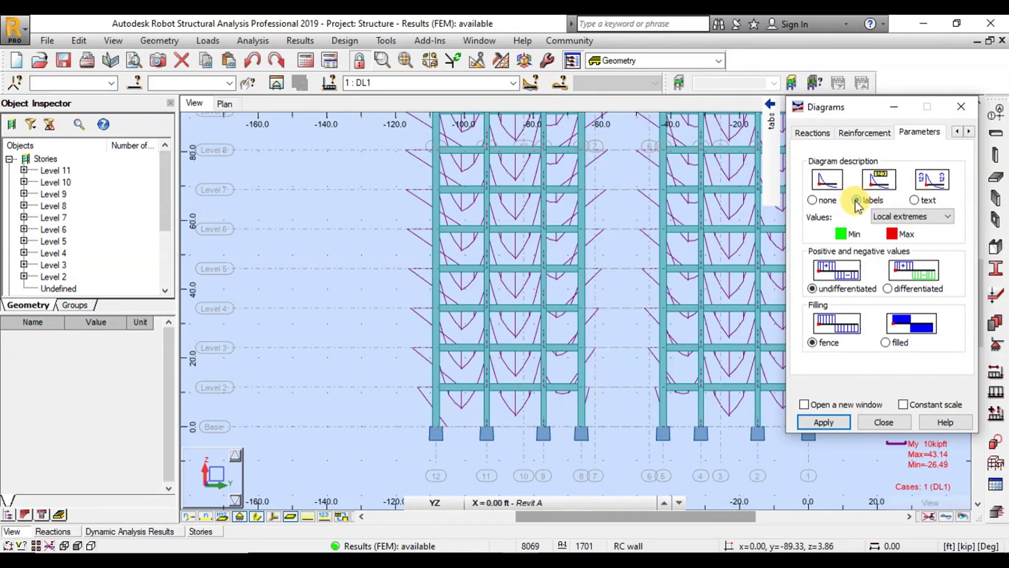
{"action": "left_click", "coordinate": [885, 343]}
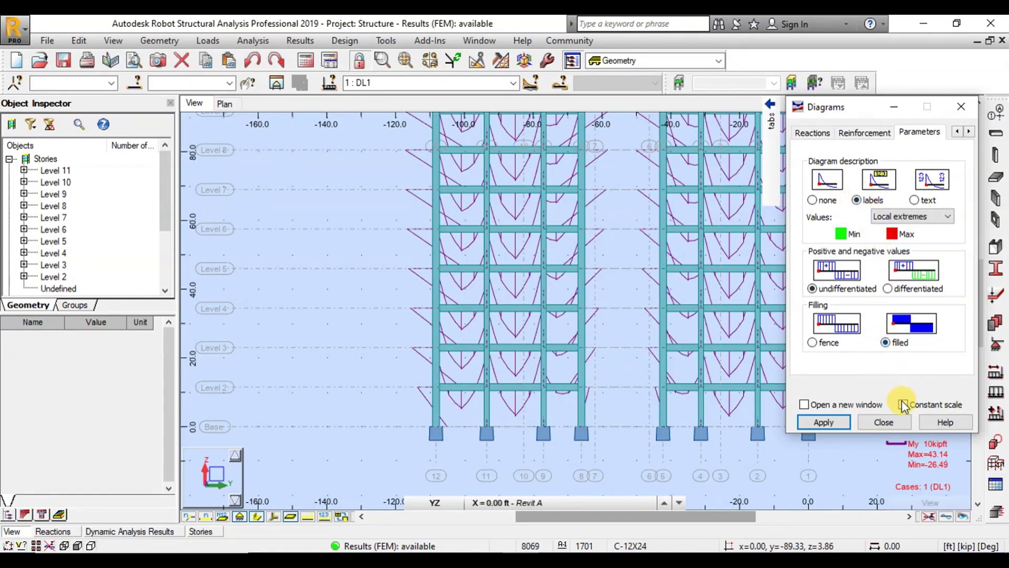
{"action": "left_click", "coordinate": [824, 423]}
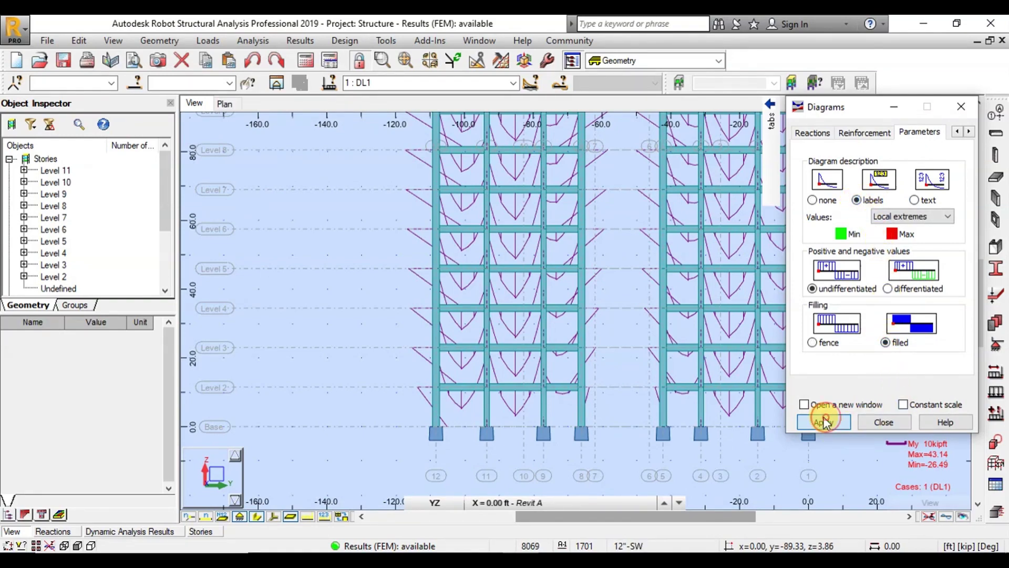
{"action": "left_click", "coordinate": [273, 517]}
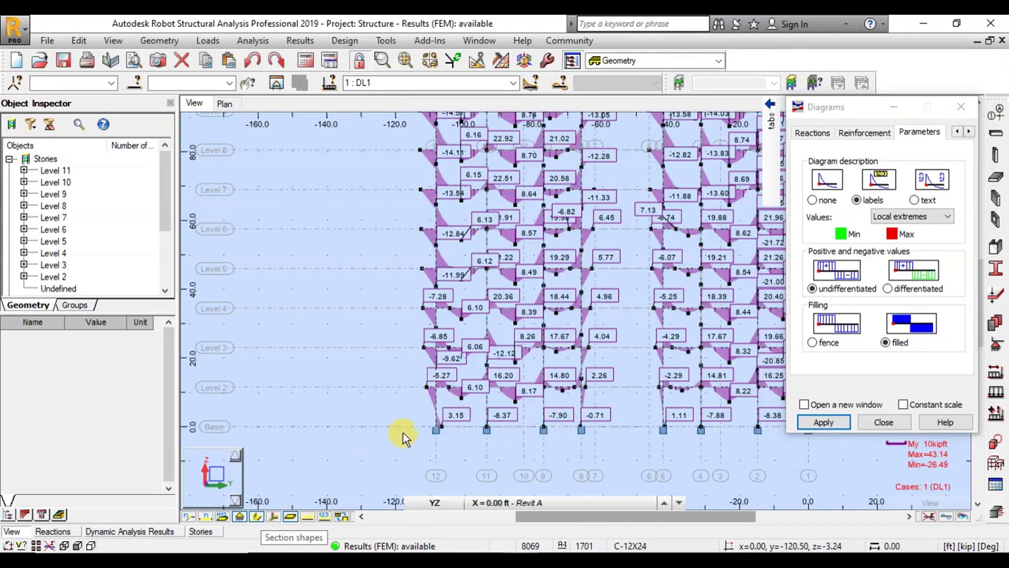
{"action": "scroll", "coordinate": [487, 411], "scroll_direction": "up", "scroll_amount": 1}
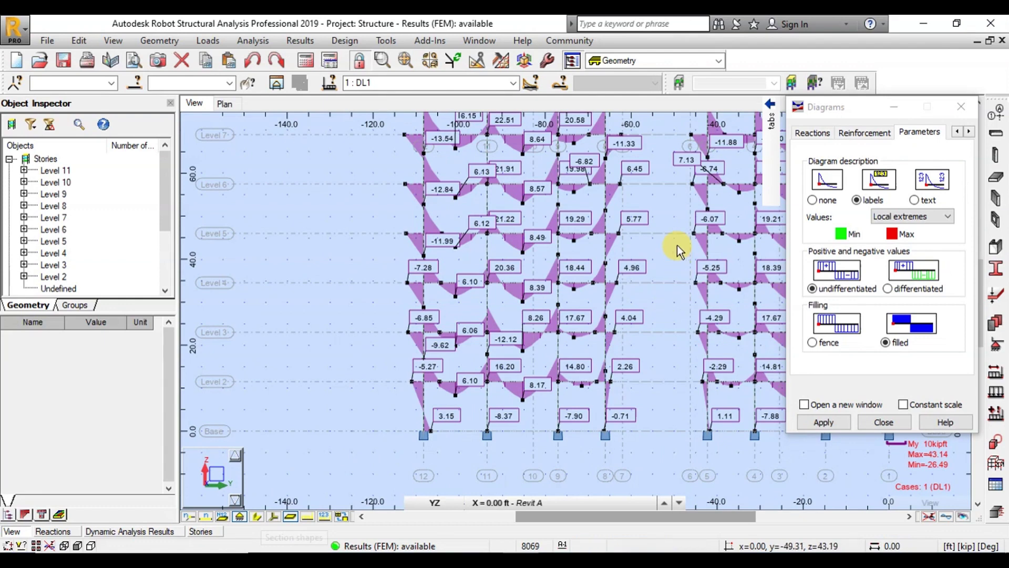
{"action": "scroll", "coordinate": [648, 295], "scroll_direction": "up", "scroll_amount": 1}
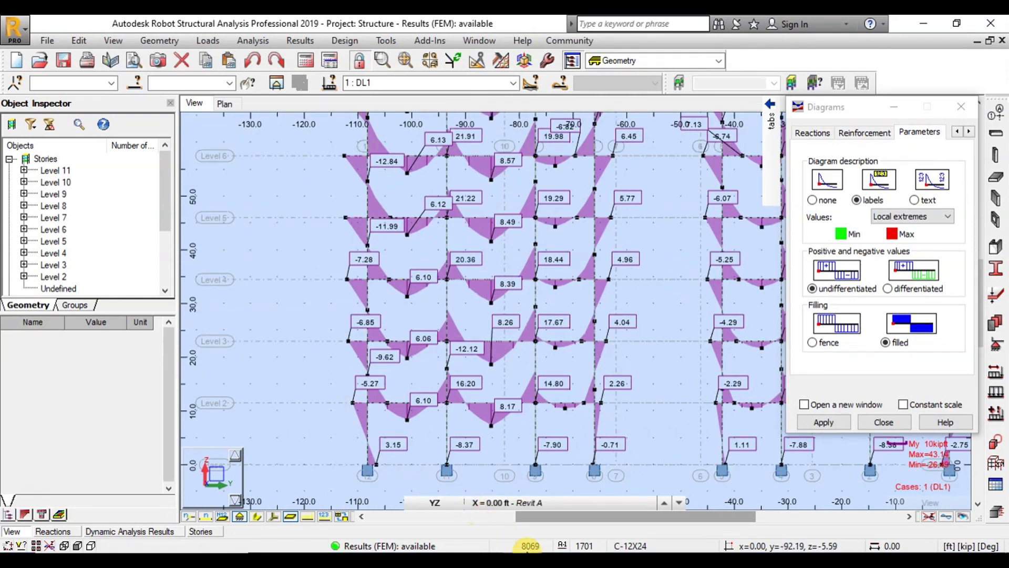
Switch to ETABS and show the building's elevation at grid line A in the plan view window
{"action": "key", "text": "alt+Tab"}
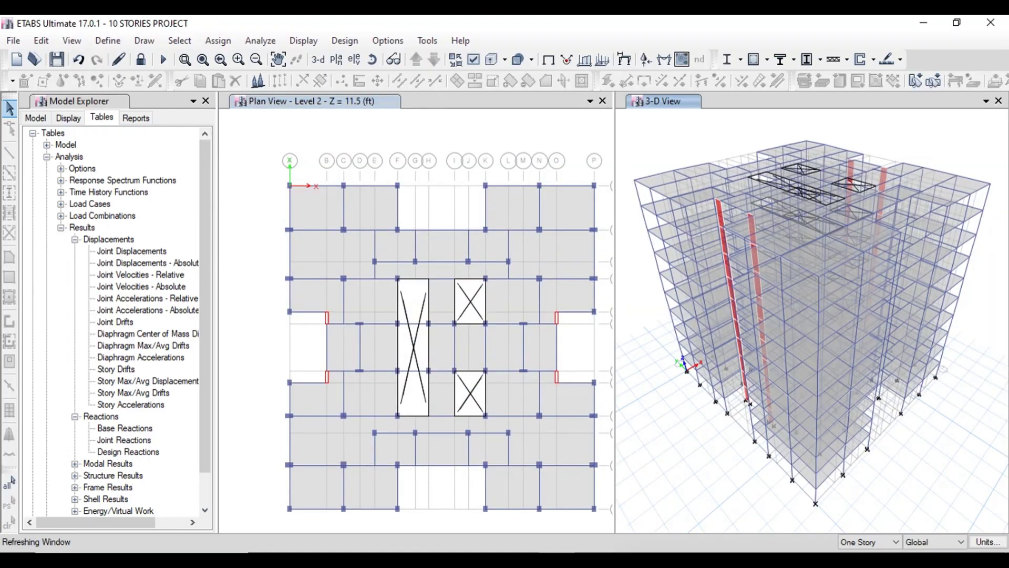
{"action": "left_click", "coordinate": [345, 108]}
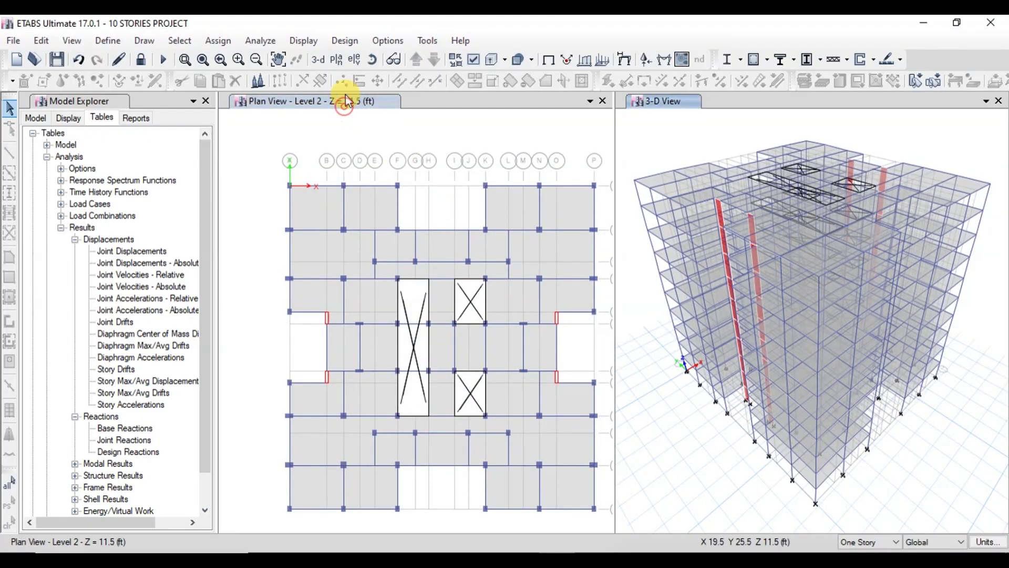
{"action": "left_click", "coordinate": [354, 59]}
{"action": "left_click", "coordinate": [383, 210]}
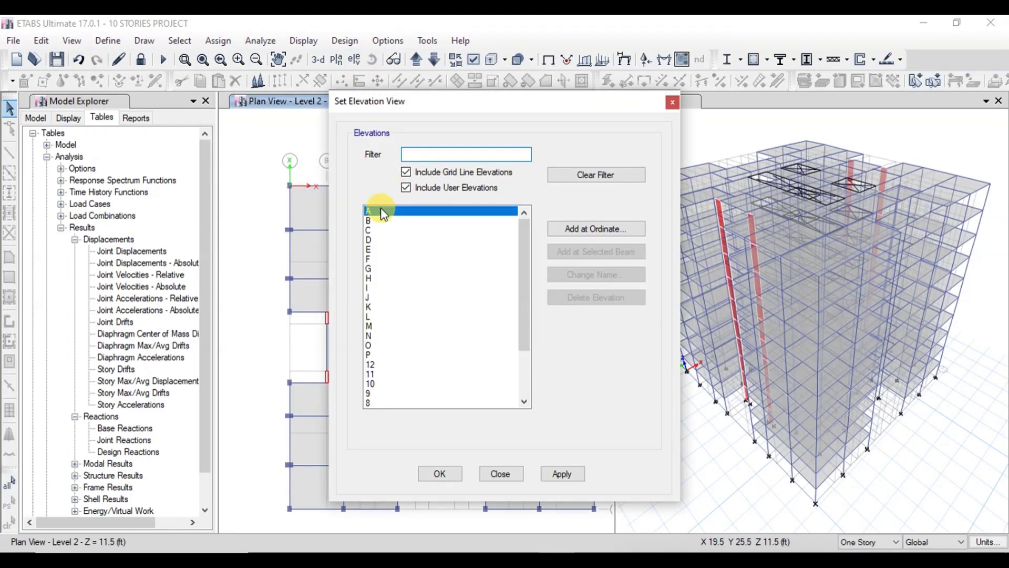
{"action": "left_click", "coordinate": [449, 485]}
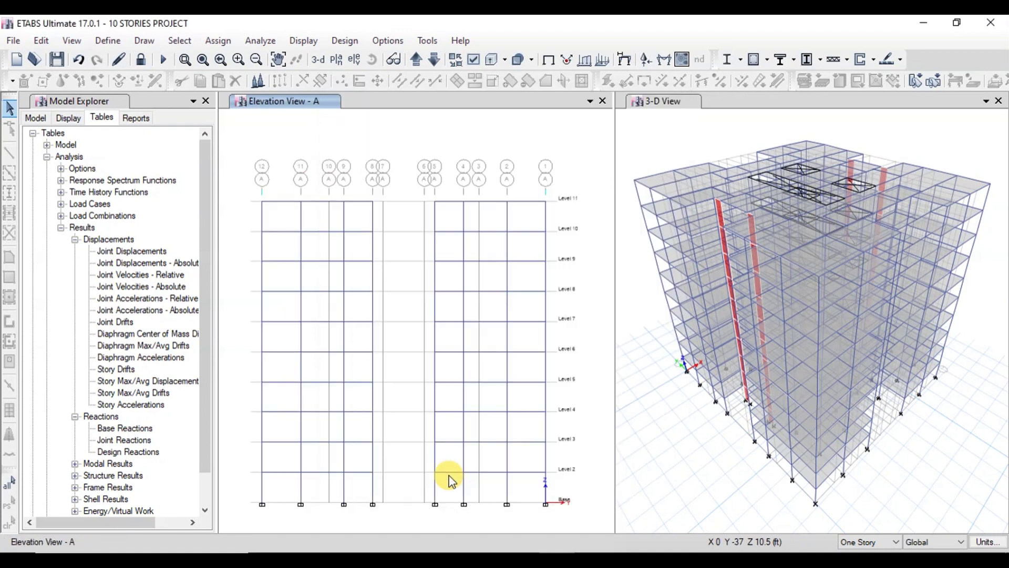
Display filled Moment 3-3 diagrams on the frames of elevation A for the Dead load case with automatic scaling
{"action": "left_click", "coordinate": [303, 41]}
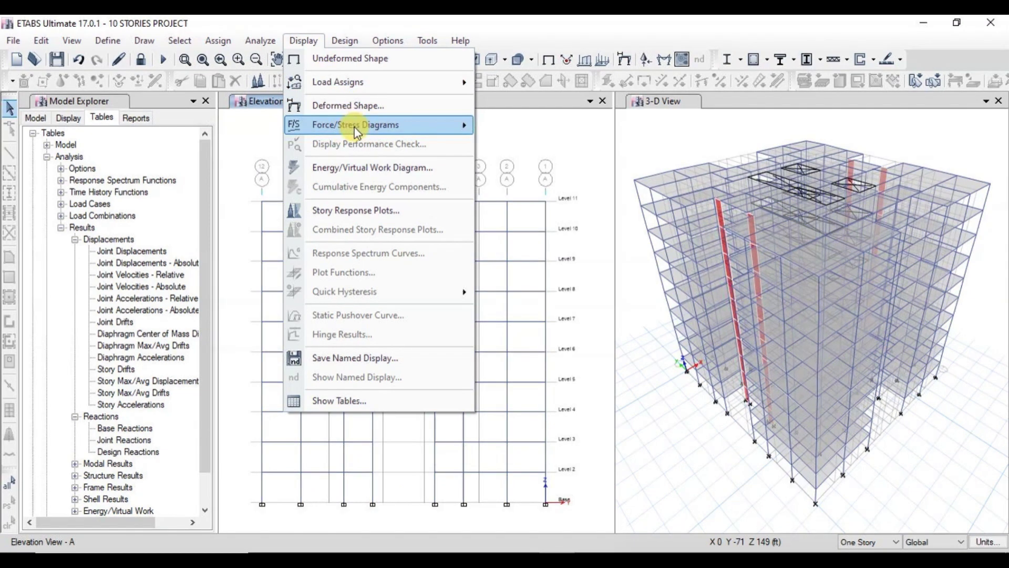
{"action": "mouse_move", "coordinate": [356, 130]}
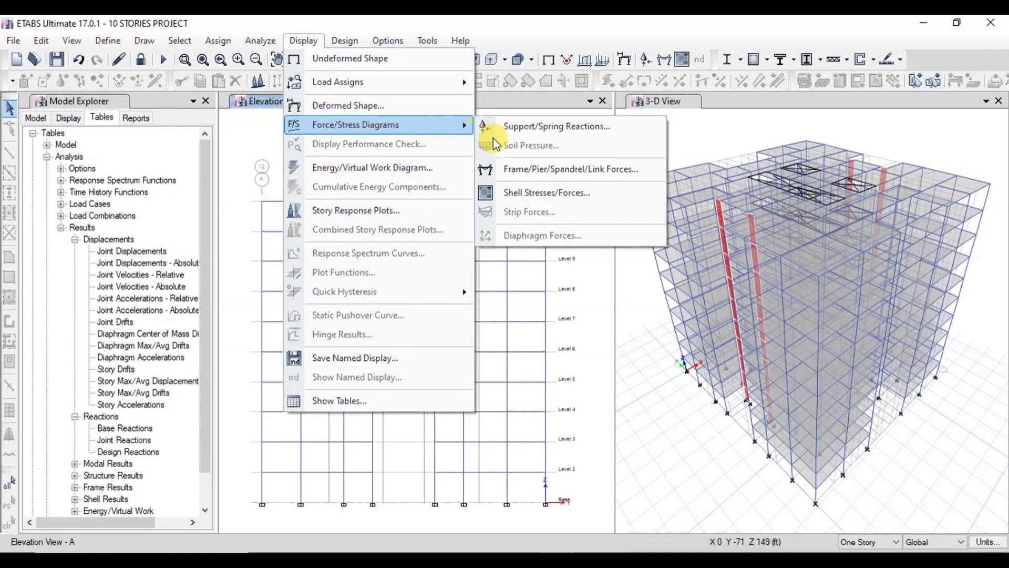
{"action": "left_click", "coordinate": [521, 170]}
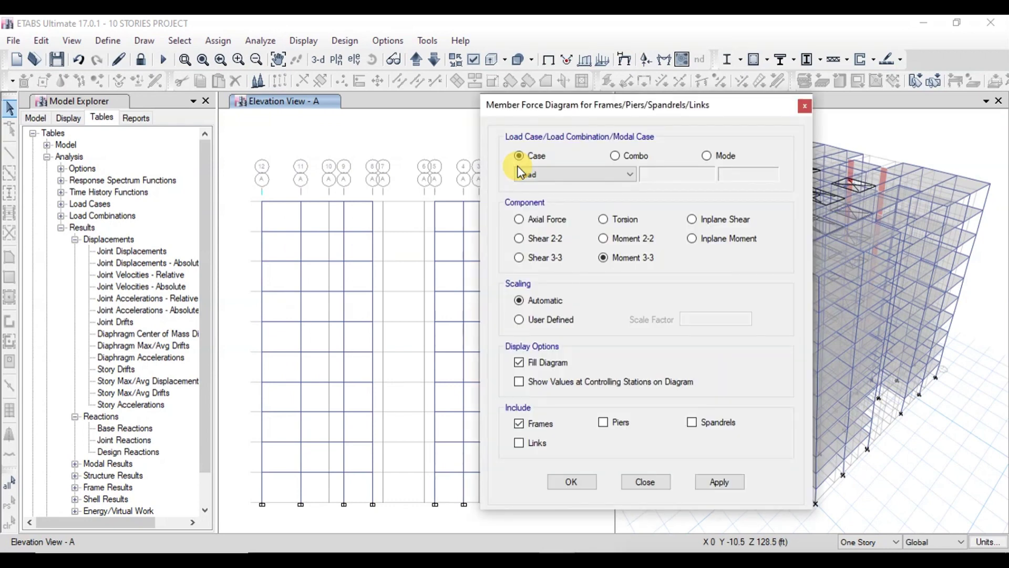
{"action": "left_click", "coordinate": [603, 257]}
{"action": "left_click", "coordinate": [718, 482]}
Show values at the controlling stations on the Moment 3-3 diagrams
{"action": "scroll", "coordinate": [356, 322], "scroll_direction": "up", "scroll_amount": 3}
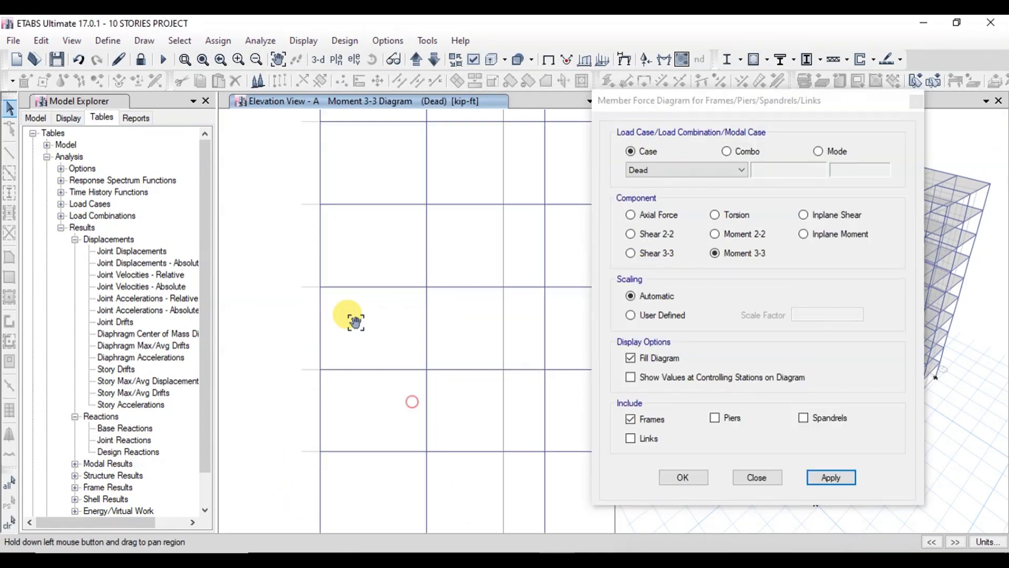
{"action": "left_click_drag", "start_coordinate": [356, 321], "coordinate": [327, 264]}
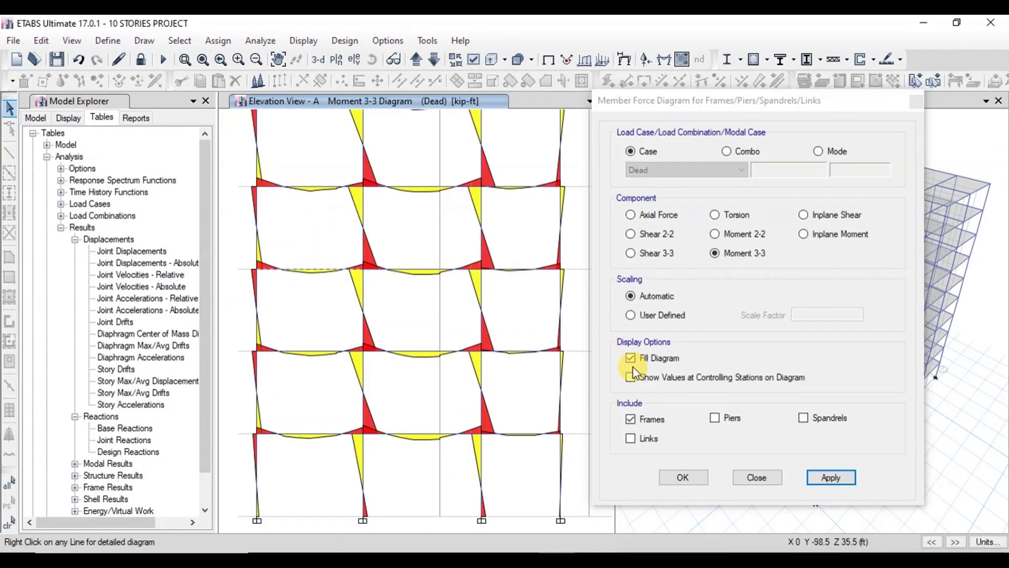
{"action": "left_click", "coordinate": [632, 376]}
{"action": "left_click", "coordinate": [833, 479]}
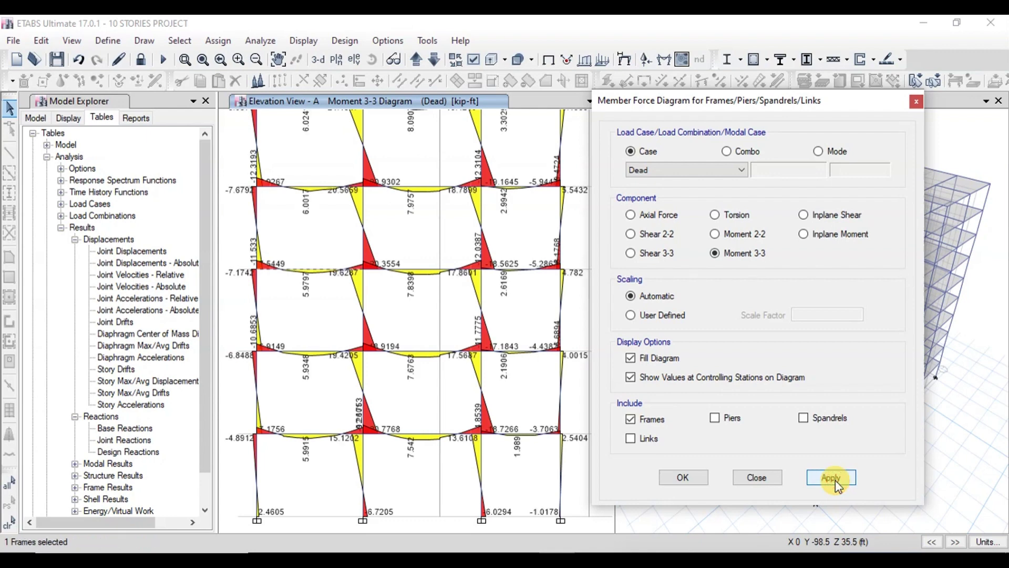
{"action": "left_click", "coordinate": [684, 477]}
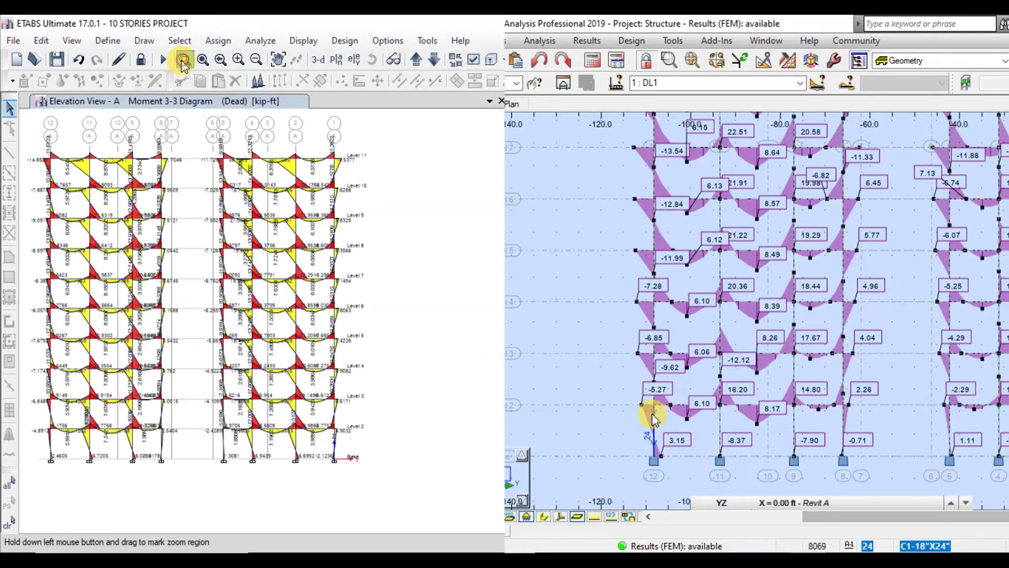
Compare the dead-load moment values on elevation A in ETABS with those in Robot, storey by storey across the full height
{"action": "scroll", "coordinate": [654, 418], "scroll_direction": "down", "scroll_amount": 2}
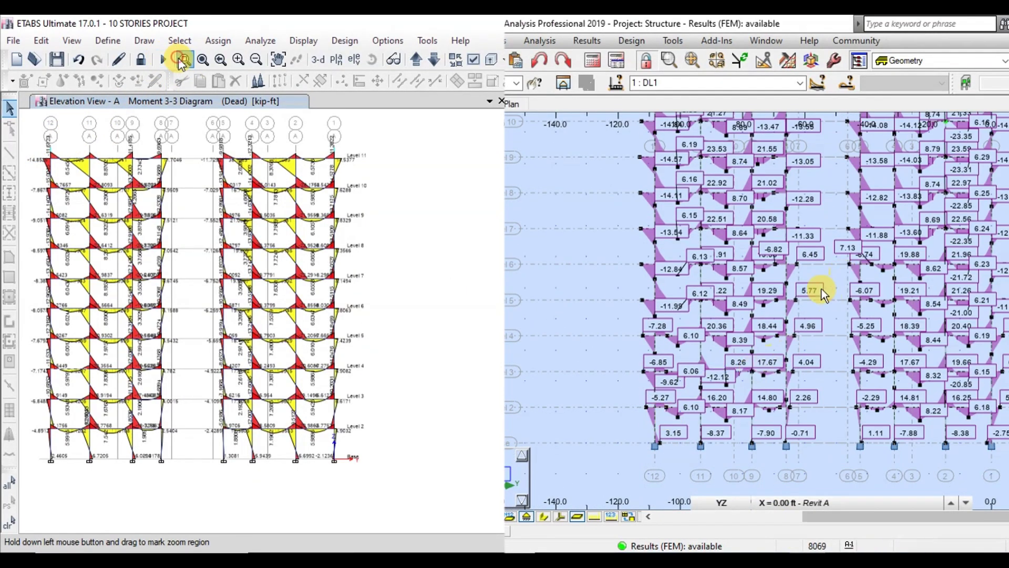
{"action": "scroll", "coordinate": [755, 389], "scroll_direction": "up", "scroll_amount": 1}
{"action": "left_click_drag", "start_coordinate": [33, 142], "coordinate": [360, 473]}
{"action": "scroll", "coordinate": [807, 376], "scroll_direction": "down", "scroll_amount": 1}
{"action": "scroll", "coordinate": [131, 502], "scroll_direction": "up", "scroll_amount": 3}
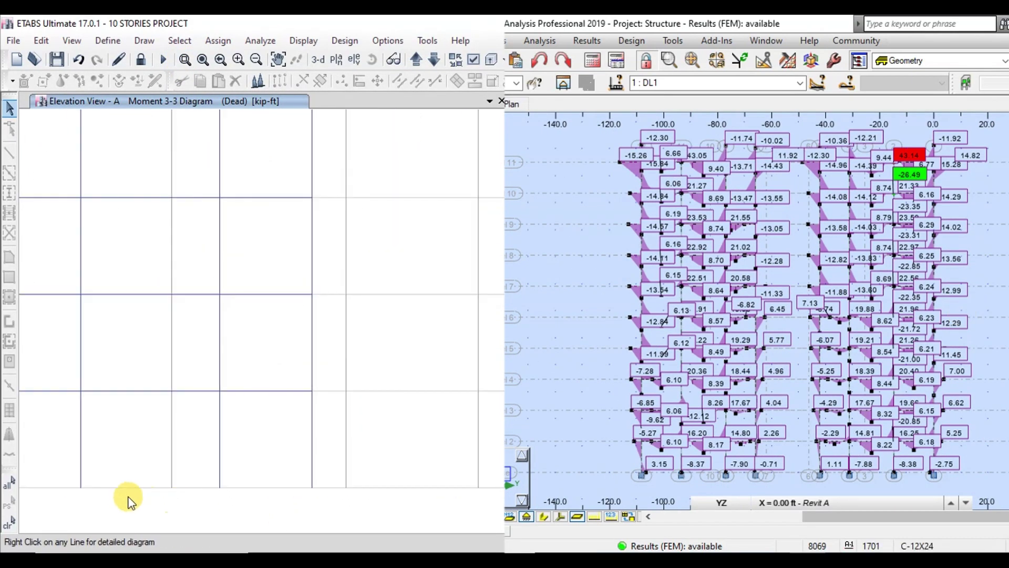
{"action": "scroll", "coordinate": [158, 497], "scroll_direction": "down", "scroll_amount": 3}
{"action": "scroll", "coordinate": [300, 488], "scroll_direction": "down", "scroll_amount": 1}
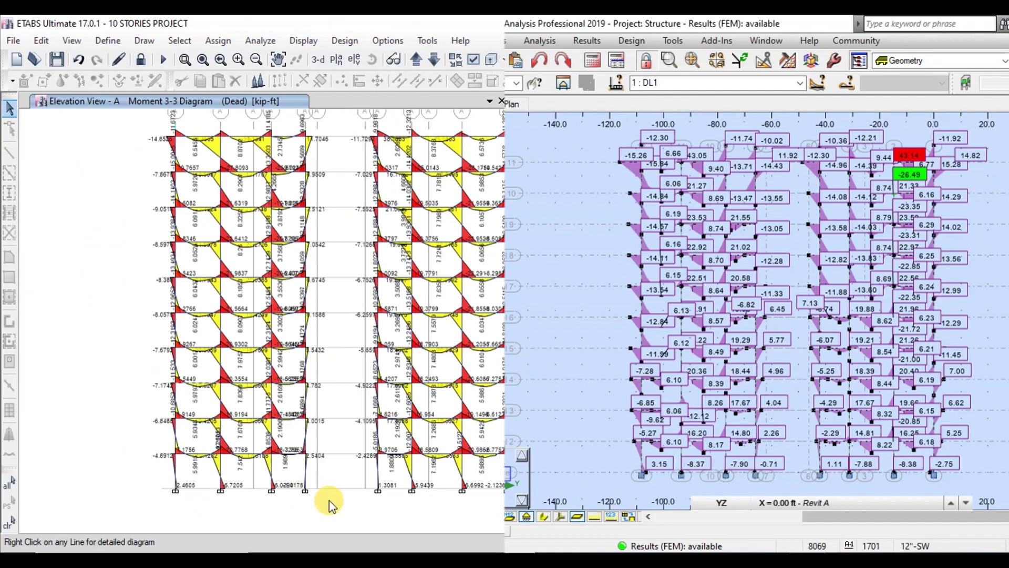
{"action": "left_click", "coordinate": [282, 56]}
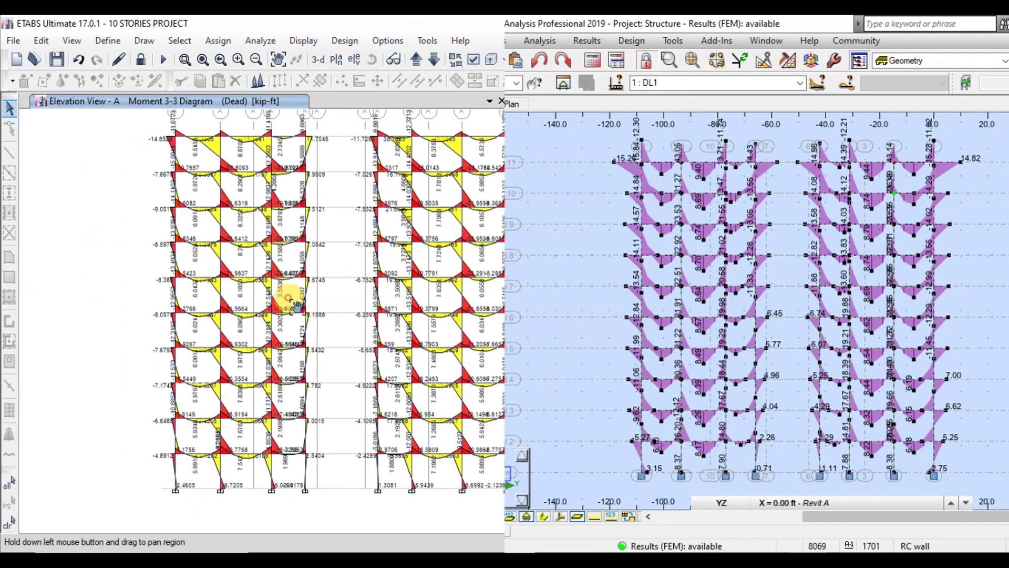
{"action": "left_click_drag", "start_coordinate": [284, 288], "coordinate": [210, 308]}
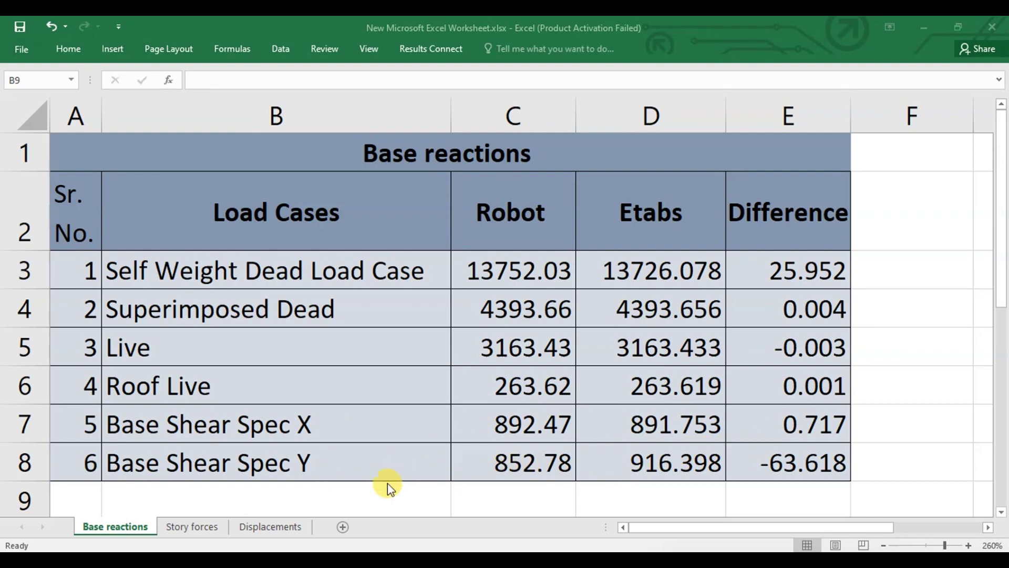
In the Excel comparison workbook, review the Robot and ETABS differences on the Story forces and Displacements sheets
{"action": "left_click", "coordinate": [206, 527]}
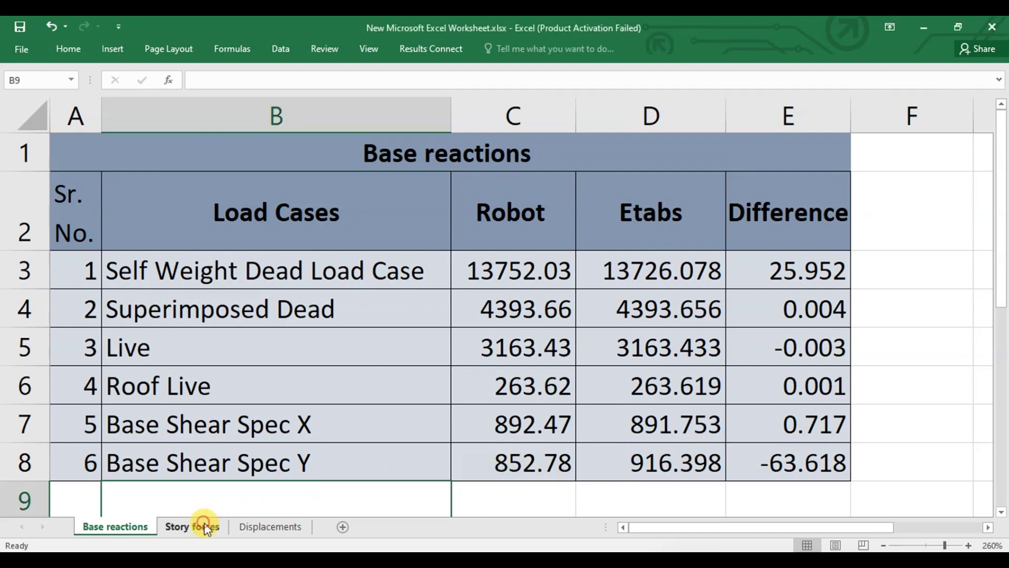
{"action": "left_click", "coordinate": [204, 525]}
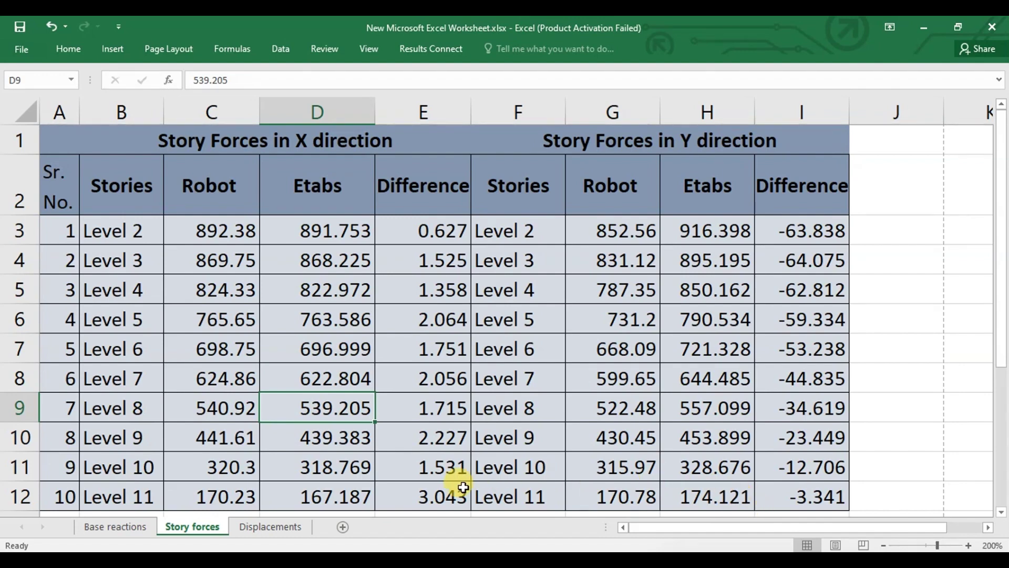
{"action": "left_click", "coordinate": [273, 527]}
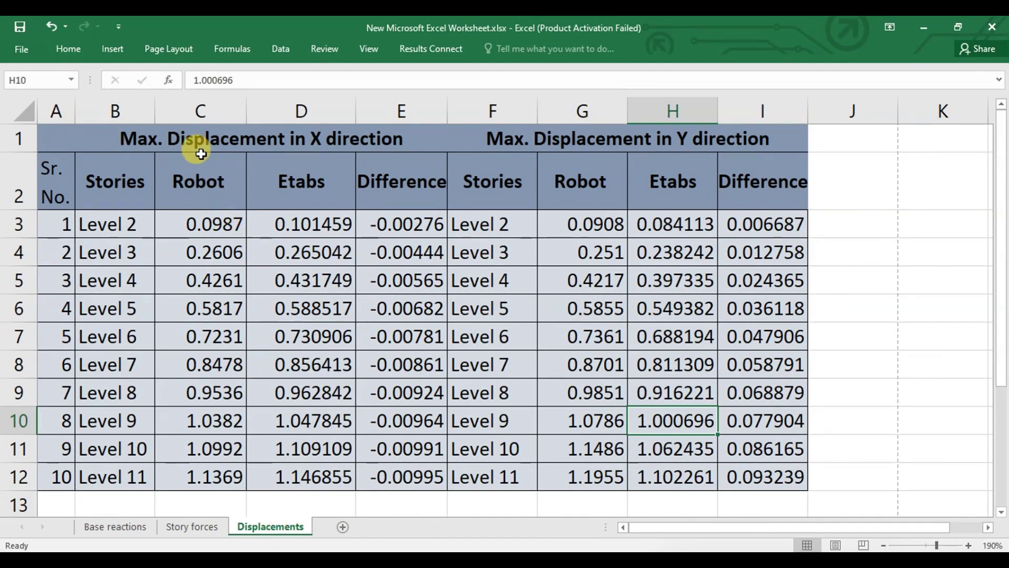